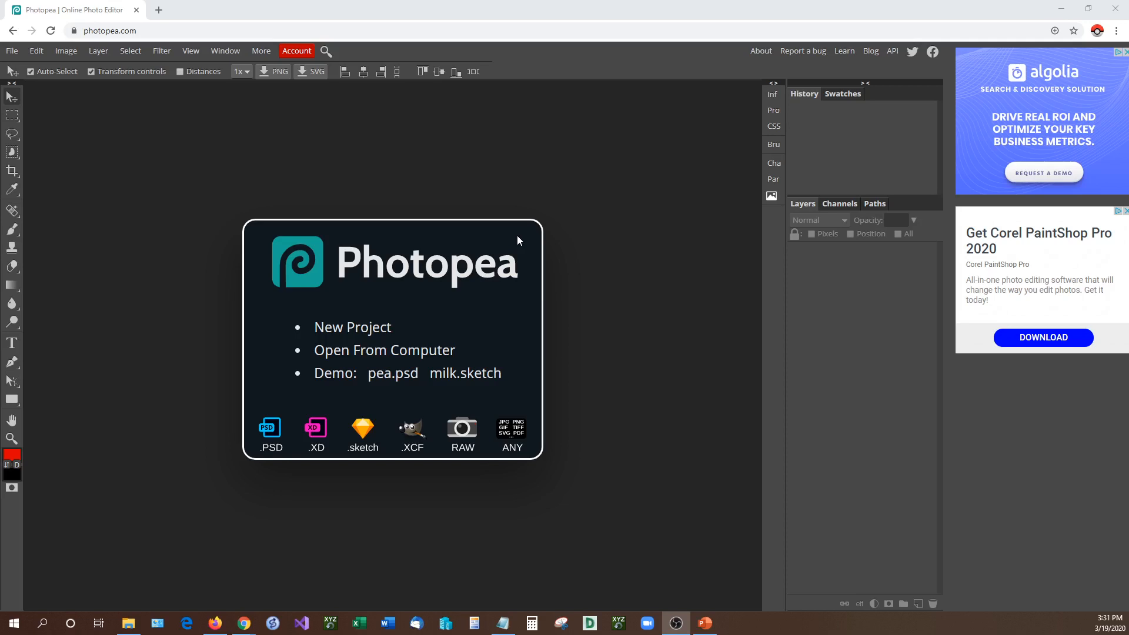
# - Create a new 1280 by 720 px project with a white background and add an empty layer
pyautogui.click(368, 327)
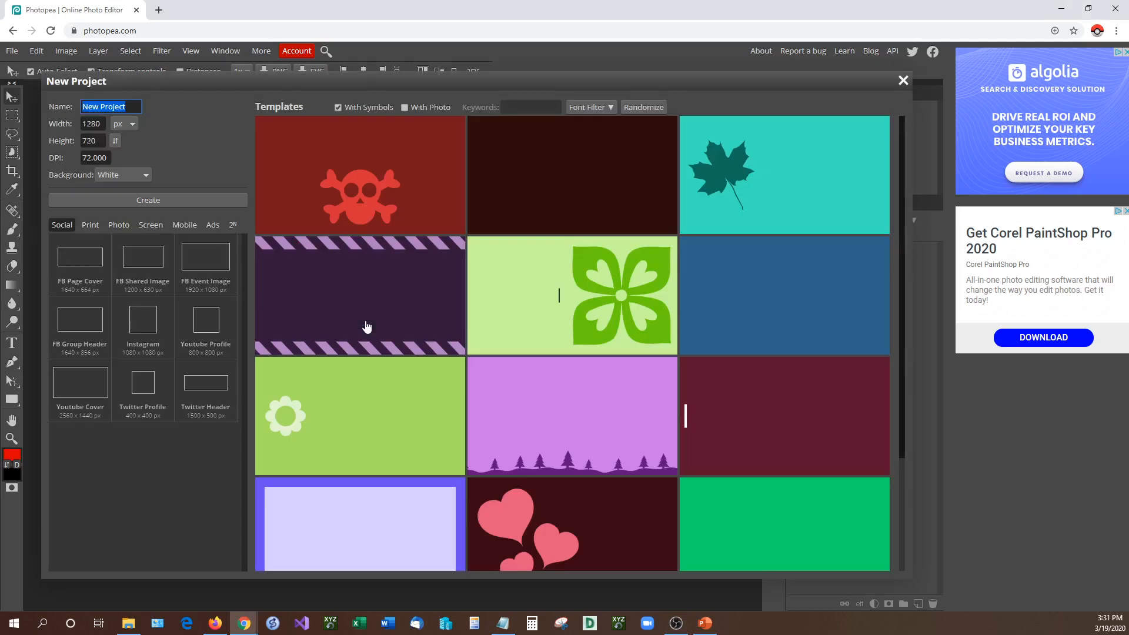
pyautogui.click(130, 209)
pyautogui.click(135, 205)
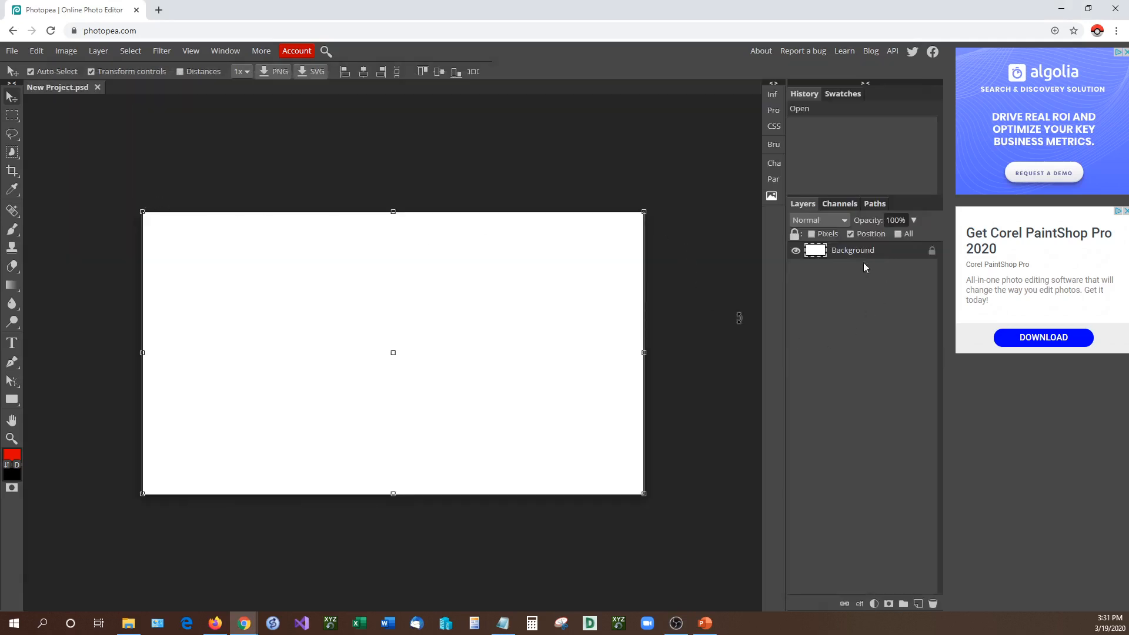
pyautogui.click(917, 604)
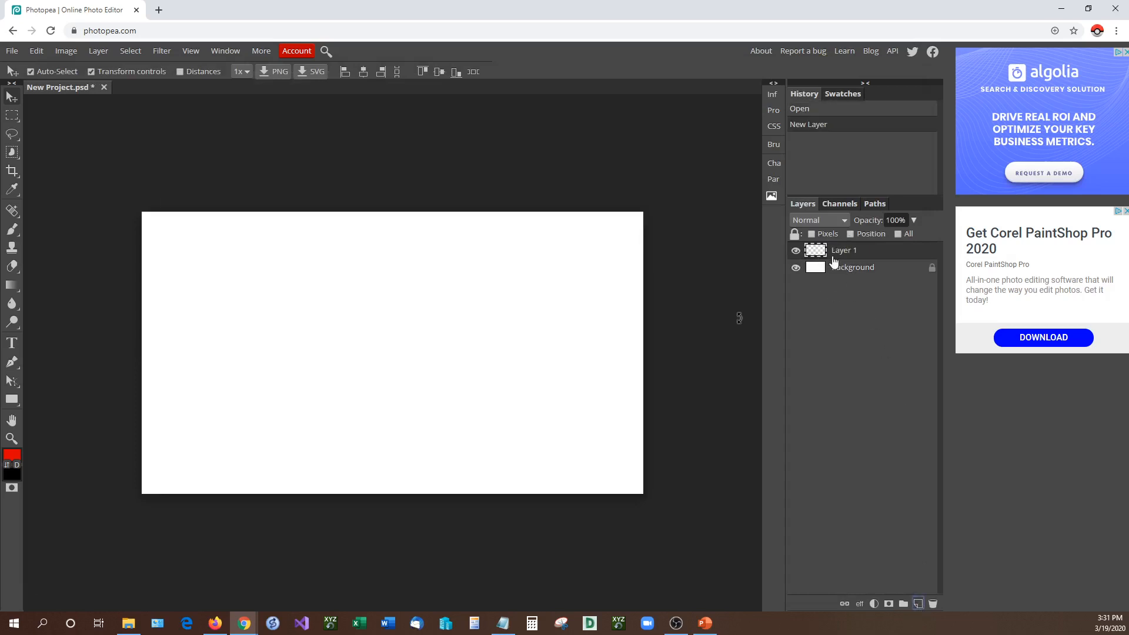
# - Switch to the desktop and copy the Maine Coon cat JPG file
pyautogui.click(684, 163)
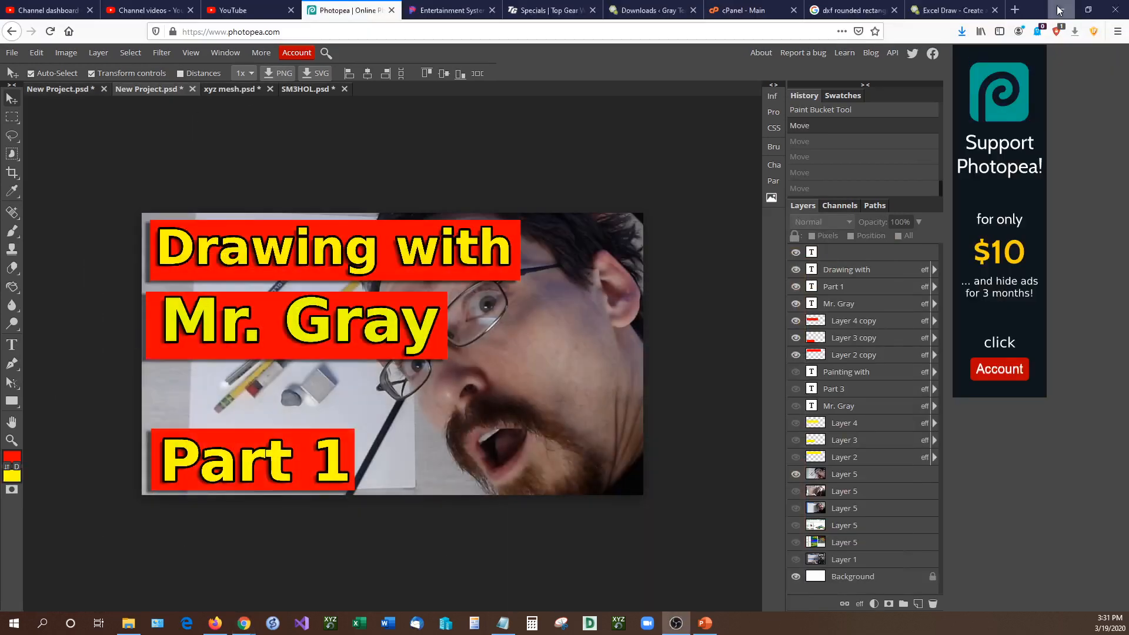
pyautogui.click(1058, 10)
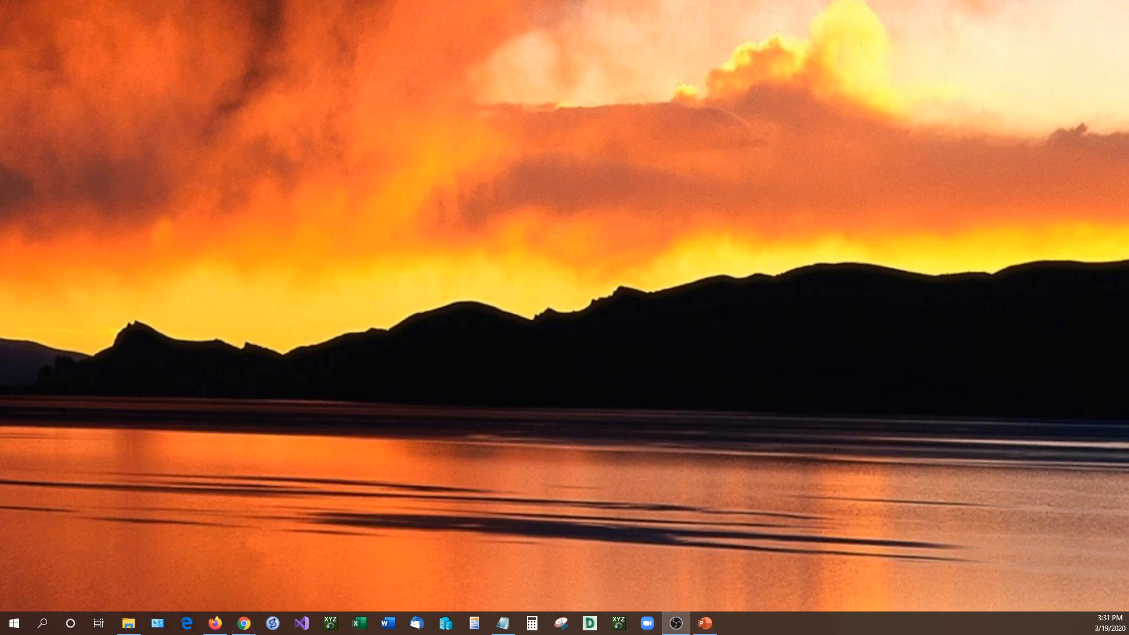
pyautogui.moveTo(349, 127); pyautogui.dragTo(351, 128)
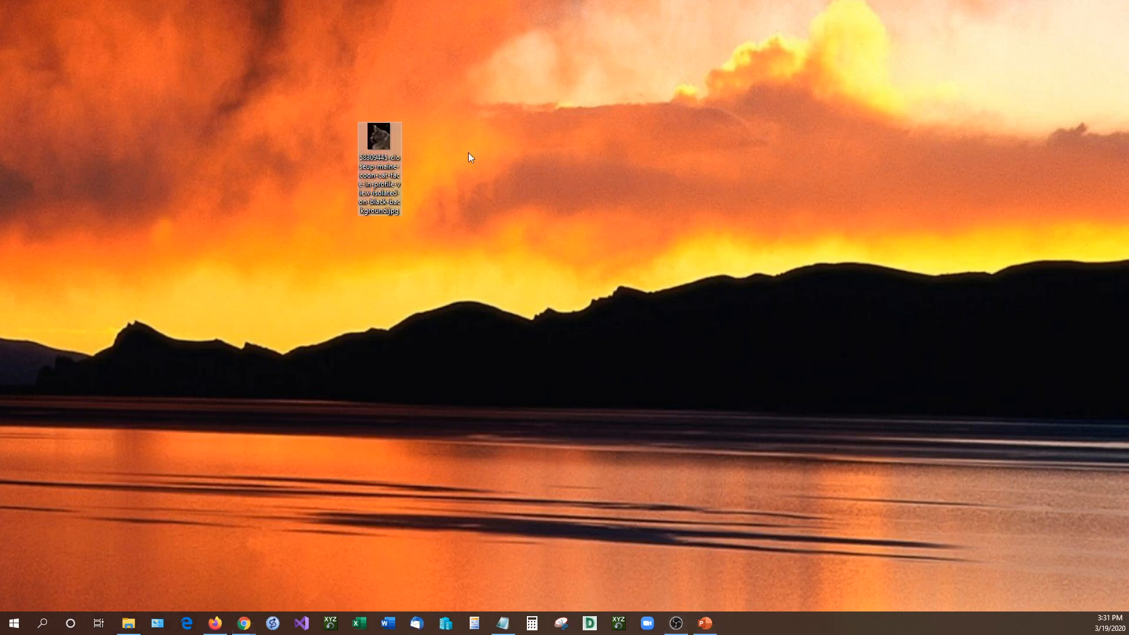
pyautogui.rightClick(382, 141)
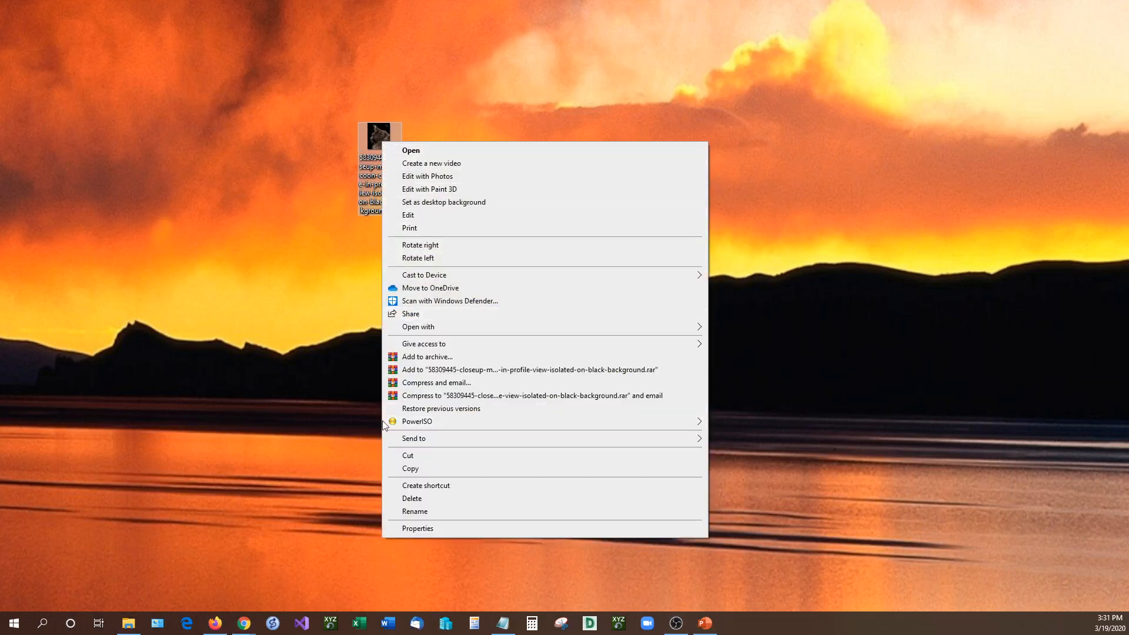
pyautogui.click(414, 468)
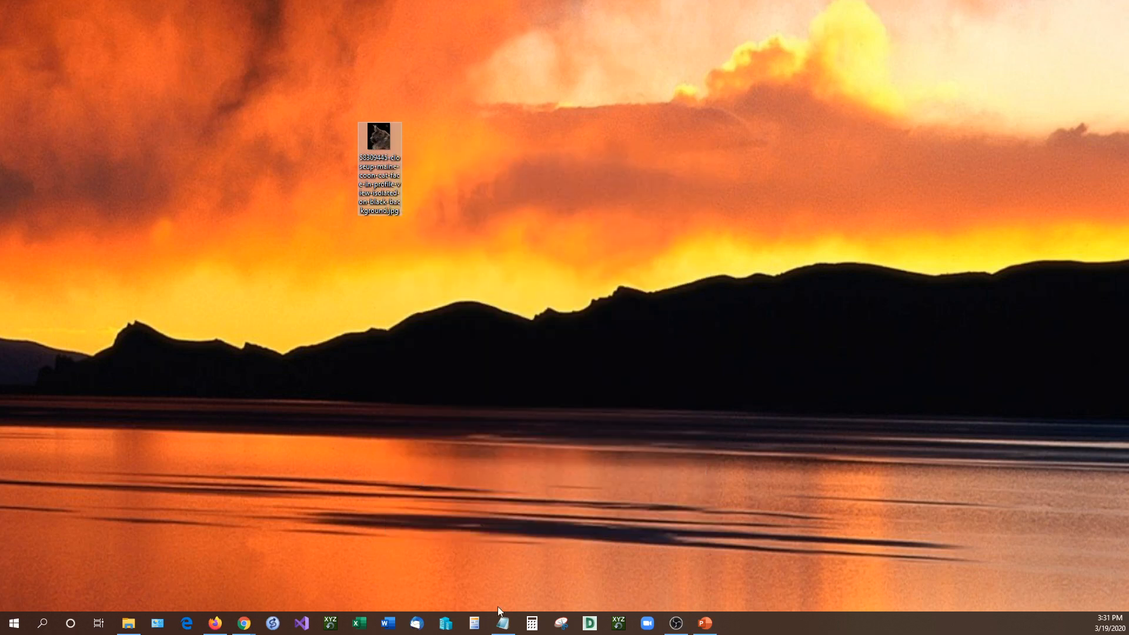
# - Switch back to Photopea and try to paste the copied cat file, allowing the site clipboard access
pyautogui.click(245, 625)
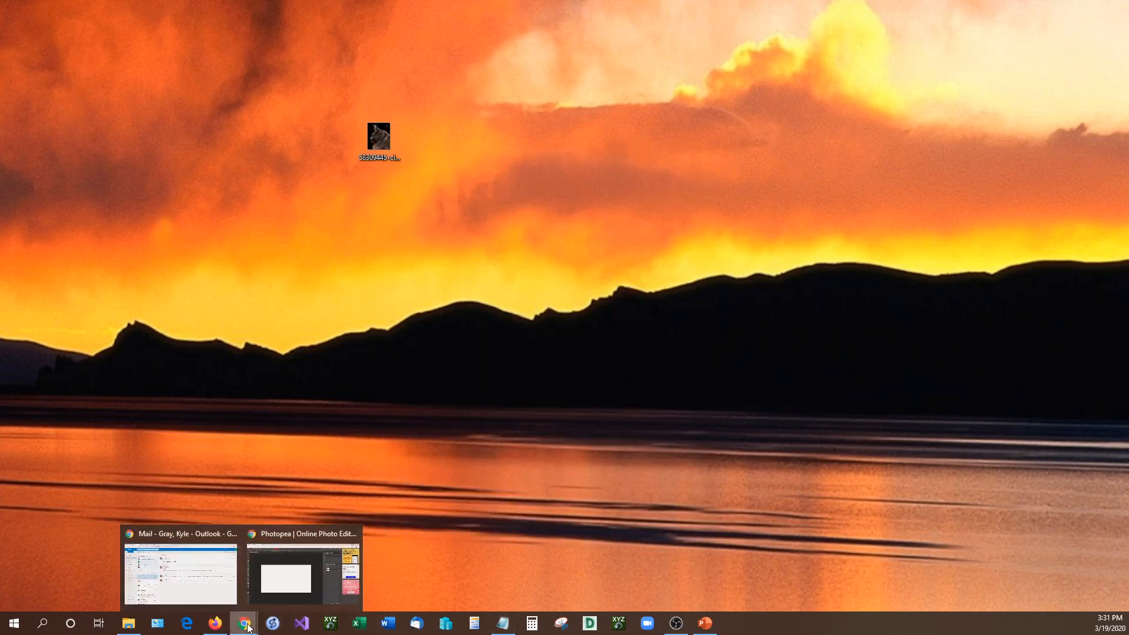
pyautogui.click(274, 599)
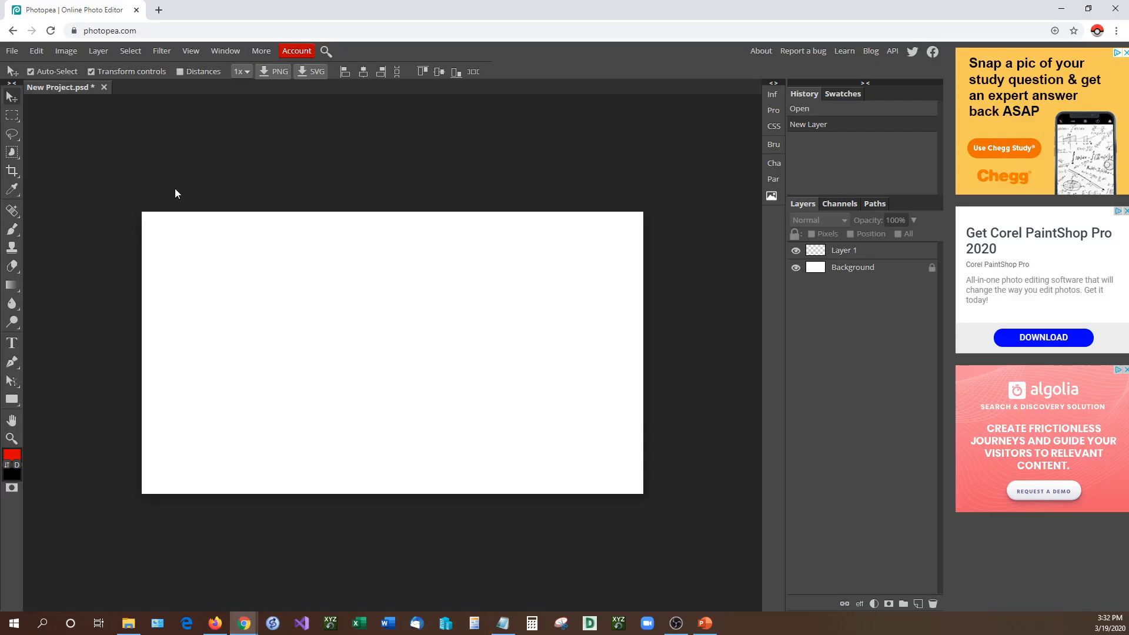
pyautogui.hotkey('ctrl', 'v')
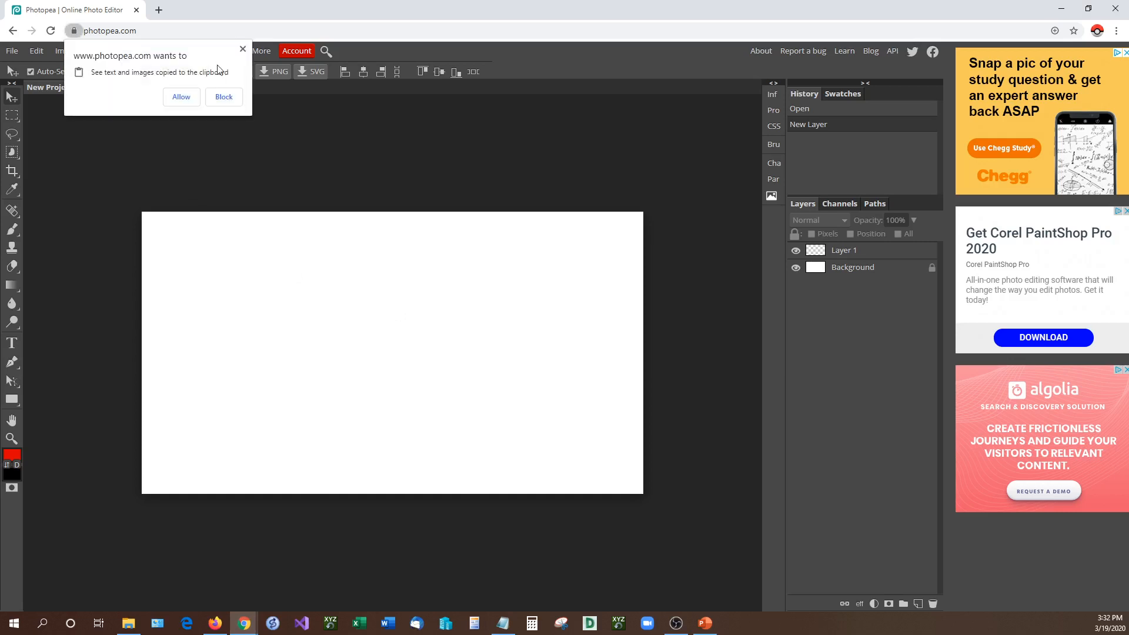
pyautogui.click(187, 99)
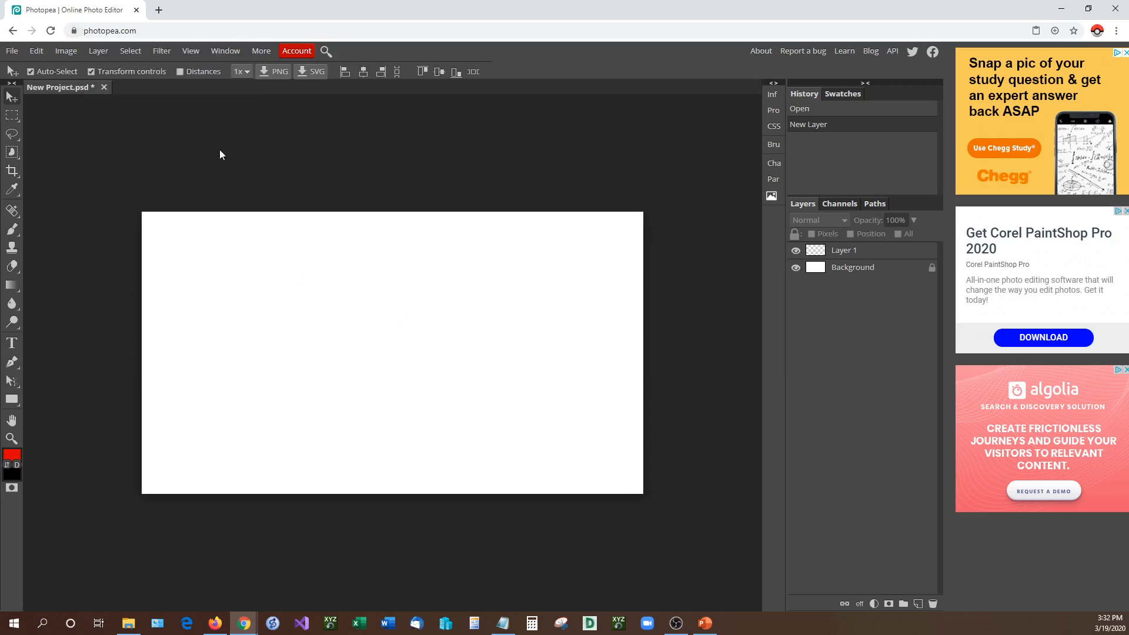
pyautogui.click(43, 54)
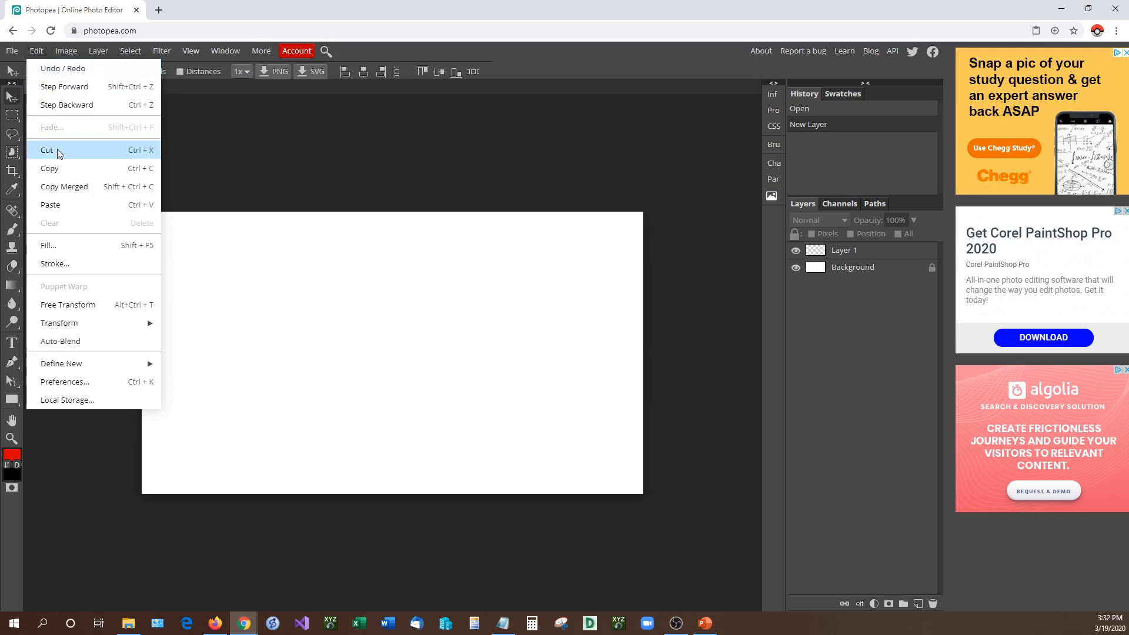
pyautogui.click(62, 196)
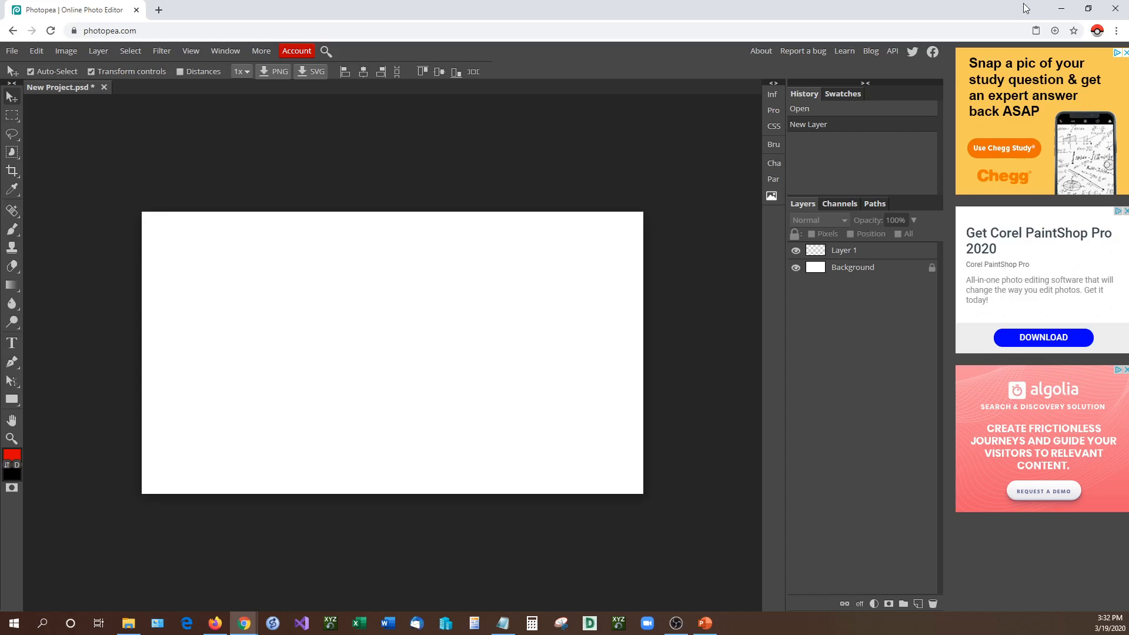
# - Open the cat JPG from the desktop in Photos and capture the picture with a rectangular snip in Snipping Tool
pyautogui.click(1060, 10)
pyautogui.doubleClick(379, 141)
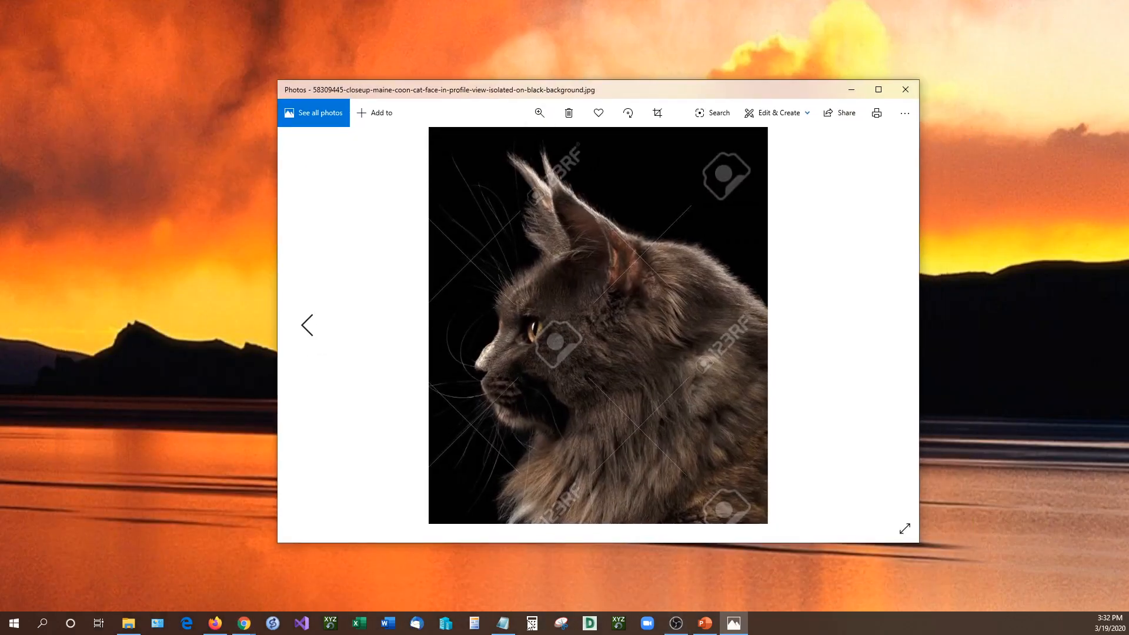
pyautogui.click(557, 622)
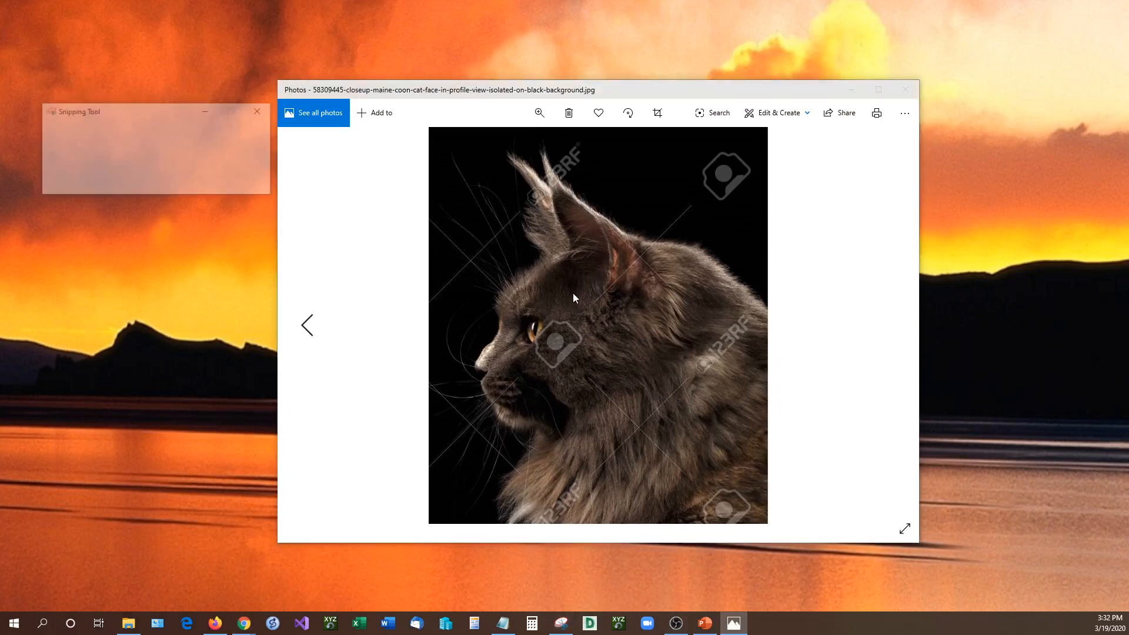
pyautogui.click(105, 135)
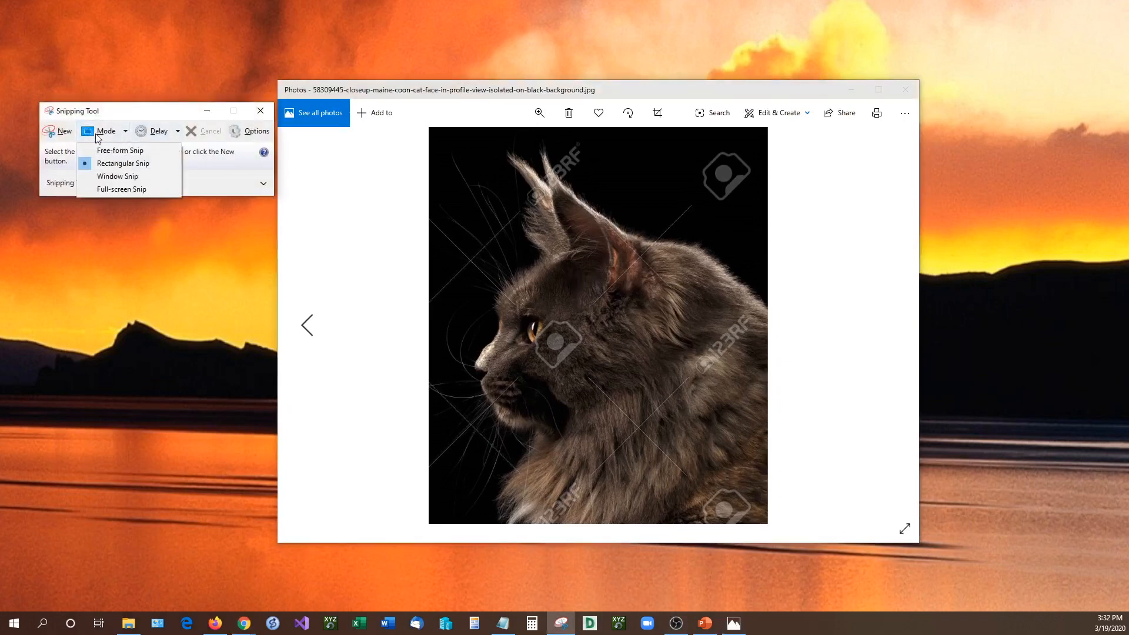
pyautogui.click(60, 136)
pyautogui.click(60, 135)
pyautogui.moveTo(433, 133); pyautogui.dragTo(770, 517)
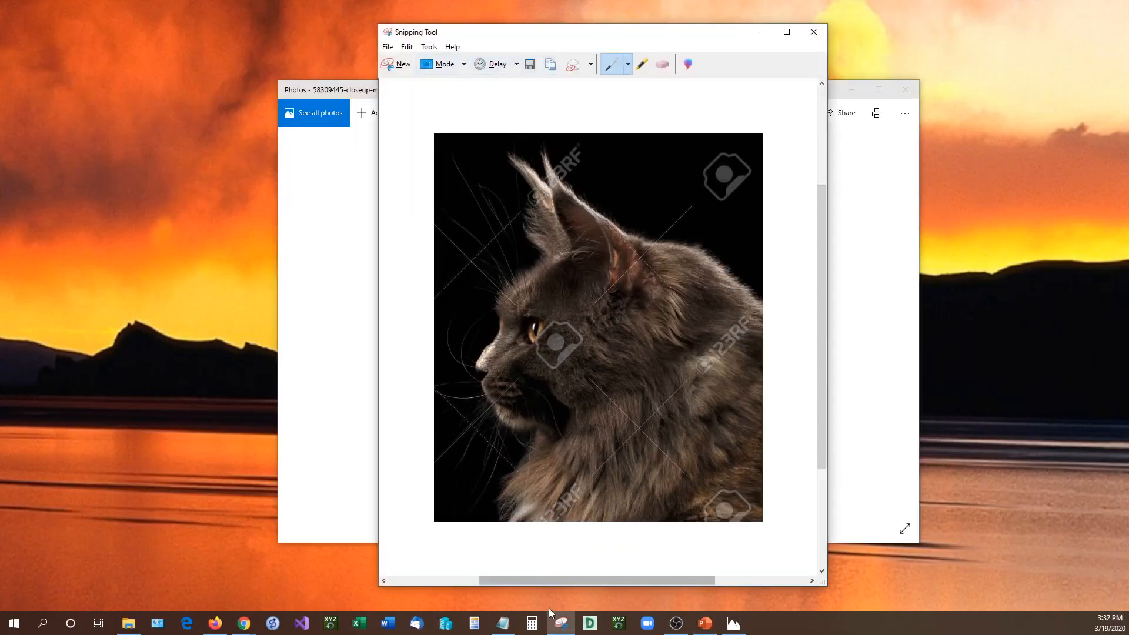
# - Paste the snipped cat picture into the Photopea project and delete the pasted layer
pyautogui.moveTo(244, 623)
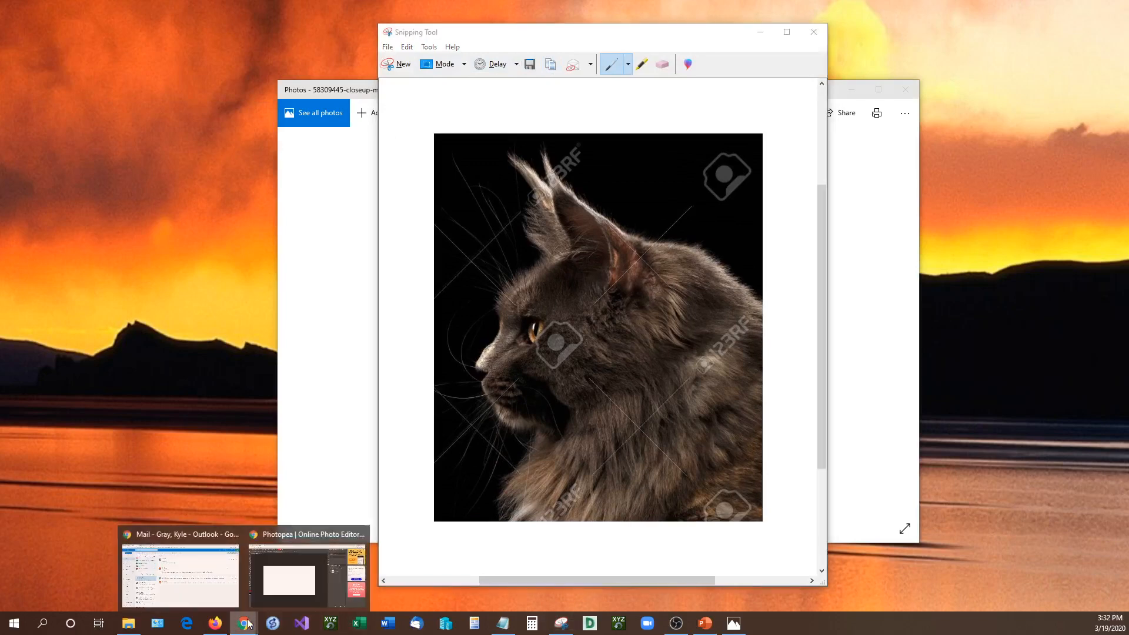
pyautogui.click(281, 591)
pyautogui.hotkey('ctrl', 'v')
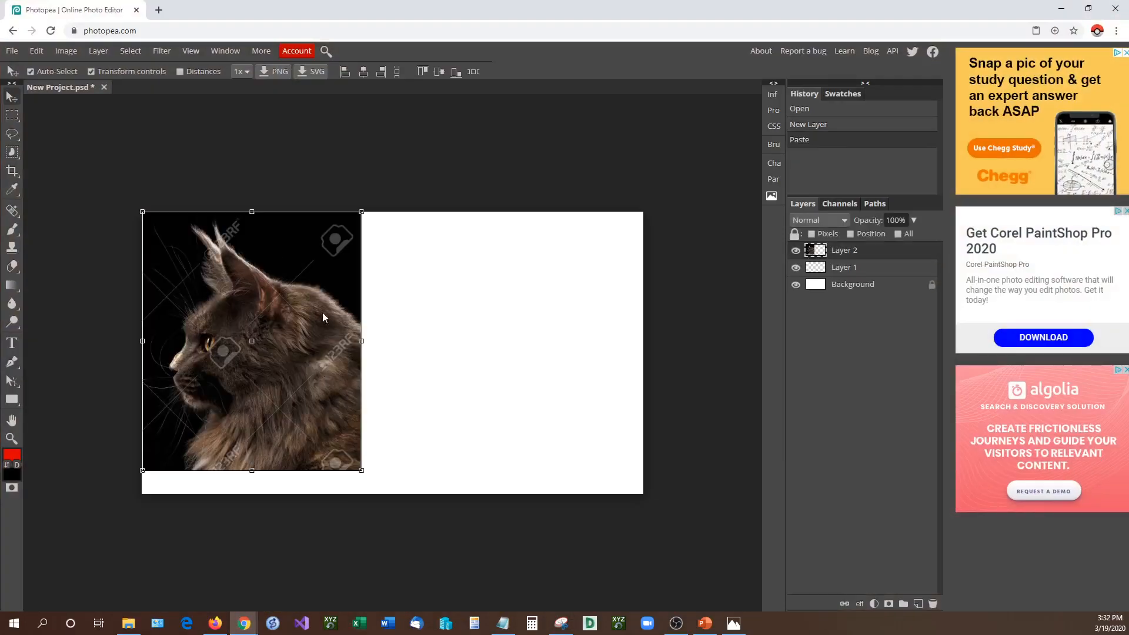
pyautogui.moveTo(298, 293)
pyautogui.mouseDown()
pyautogui.moveTo(366, 316)
pyautogui.moveTo(293, 290)
pyautogui.mouseUp()
pyautogui.press('Delete')
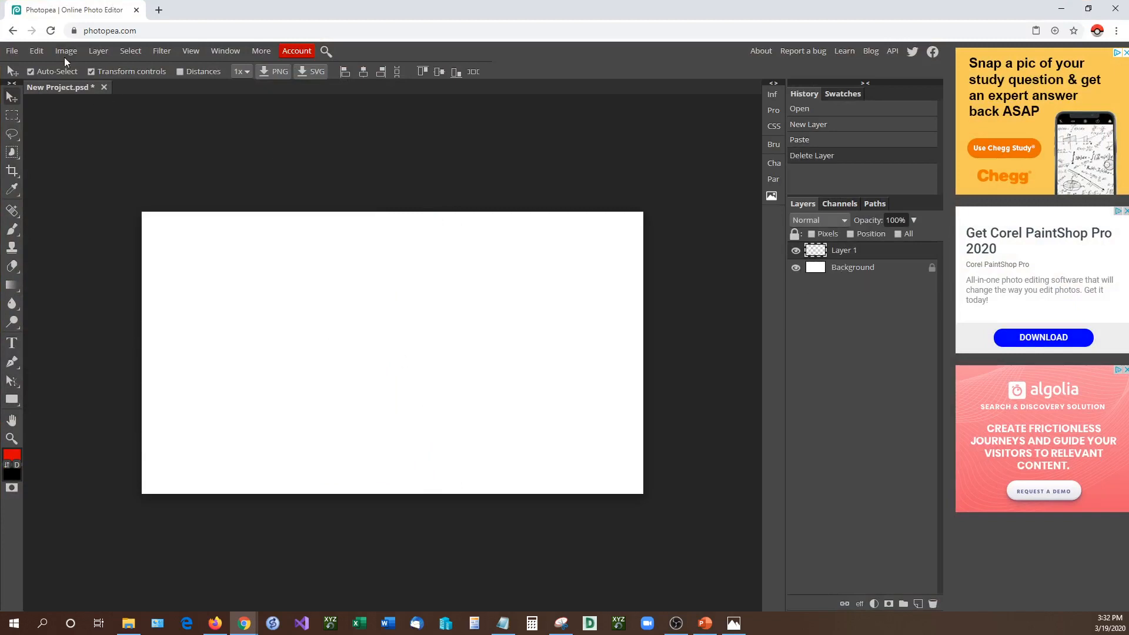
# - Open 58309445-closeup-maine-coon-cat-face-in-profile-view-isolated-on-black-background.jpg from the Desktop folder as a separate document
pyautogui.click(16, 51)
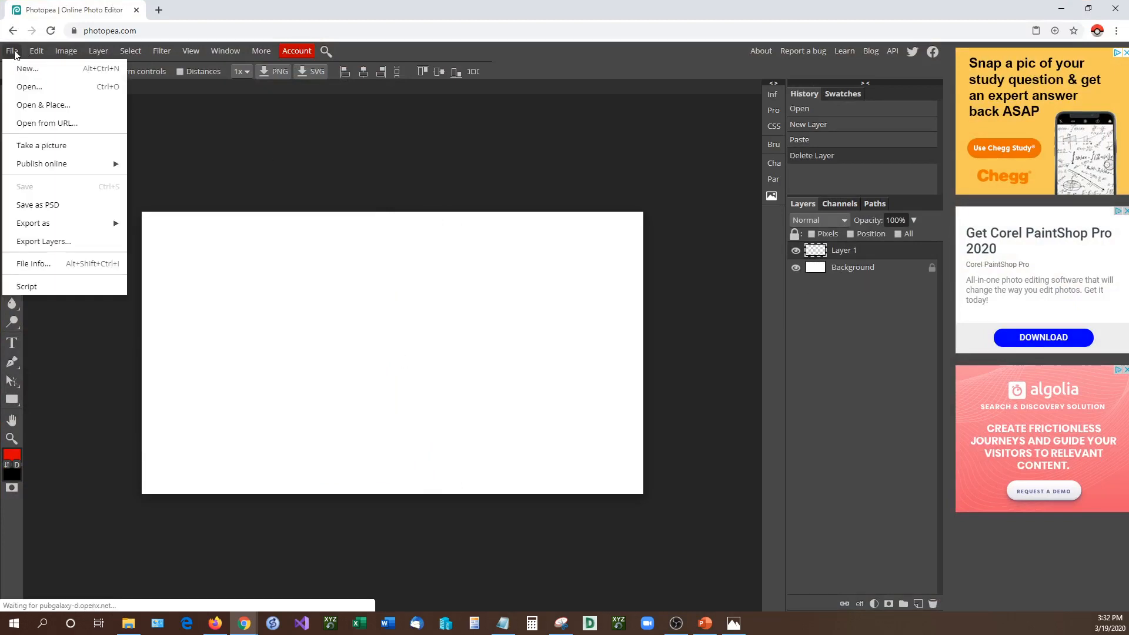
pyautogui.click(36, 88)
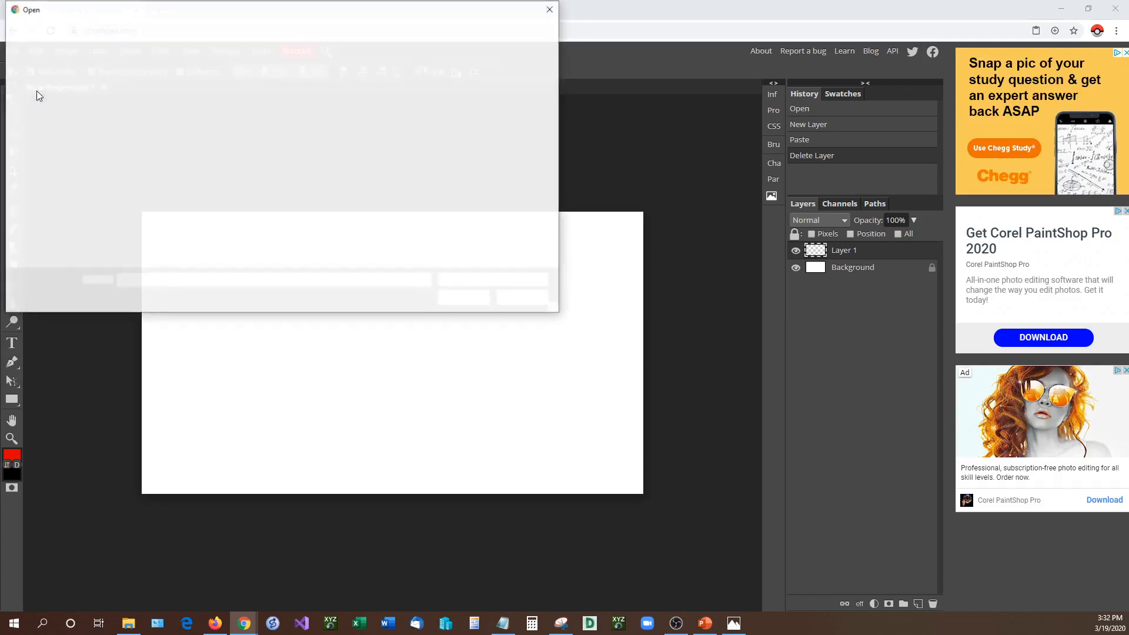
pyautogui.click(38, 93)
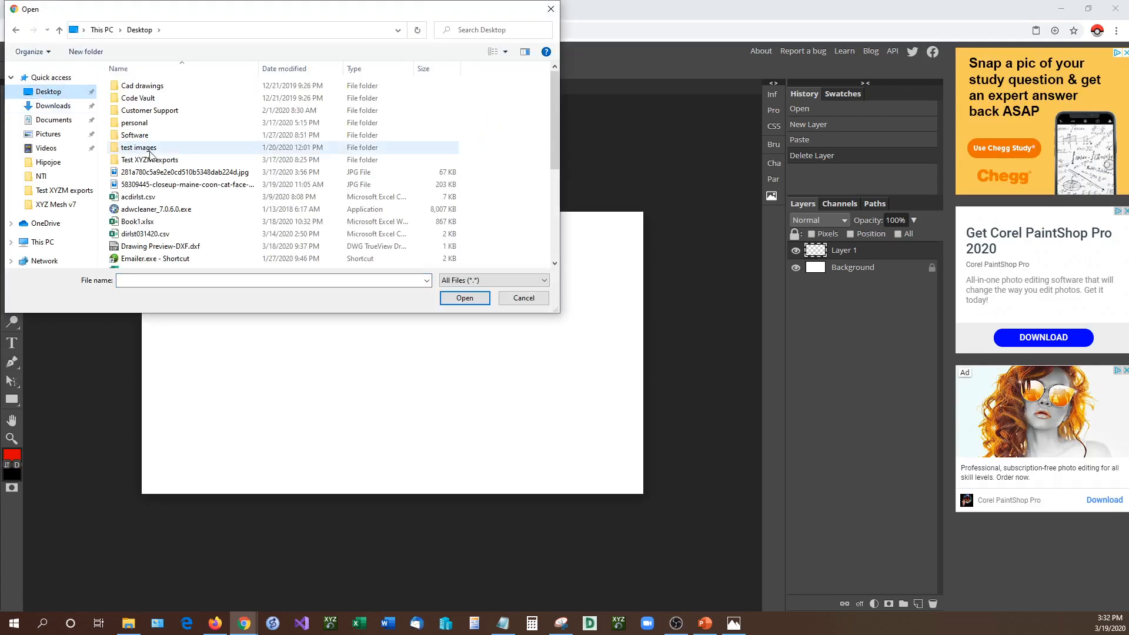
pyautogui.click(192, 186)
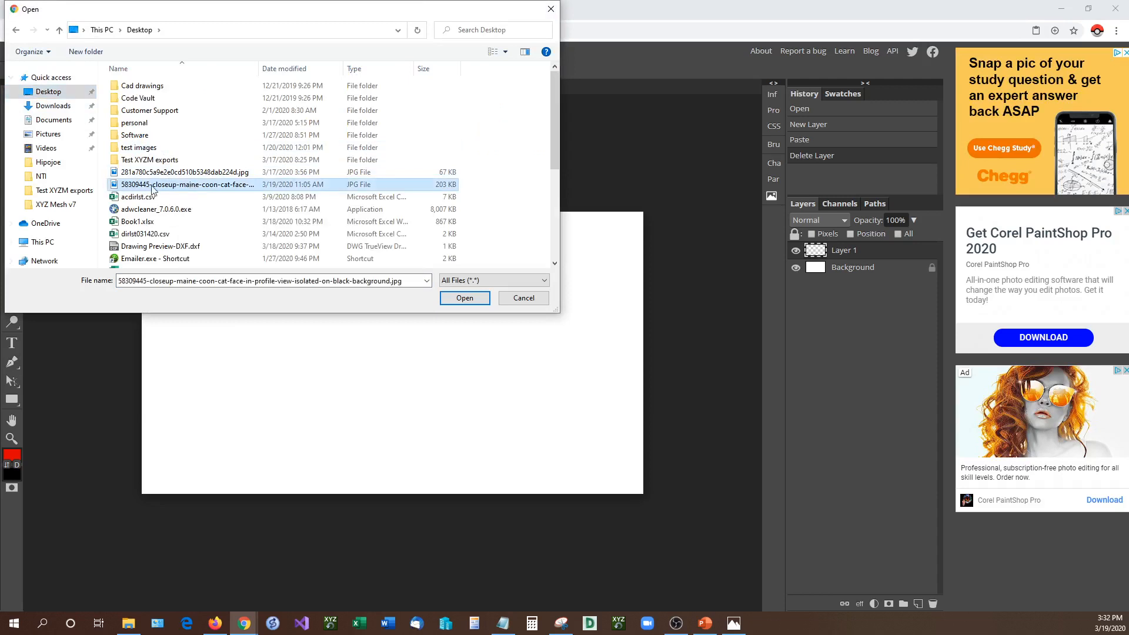
pyautogui.click(465, 299)
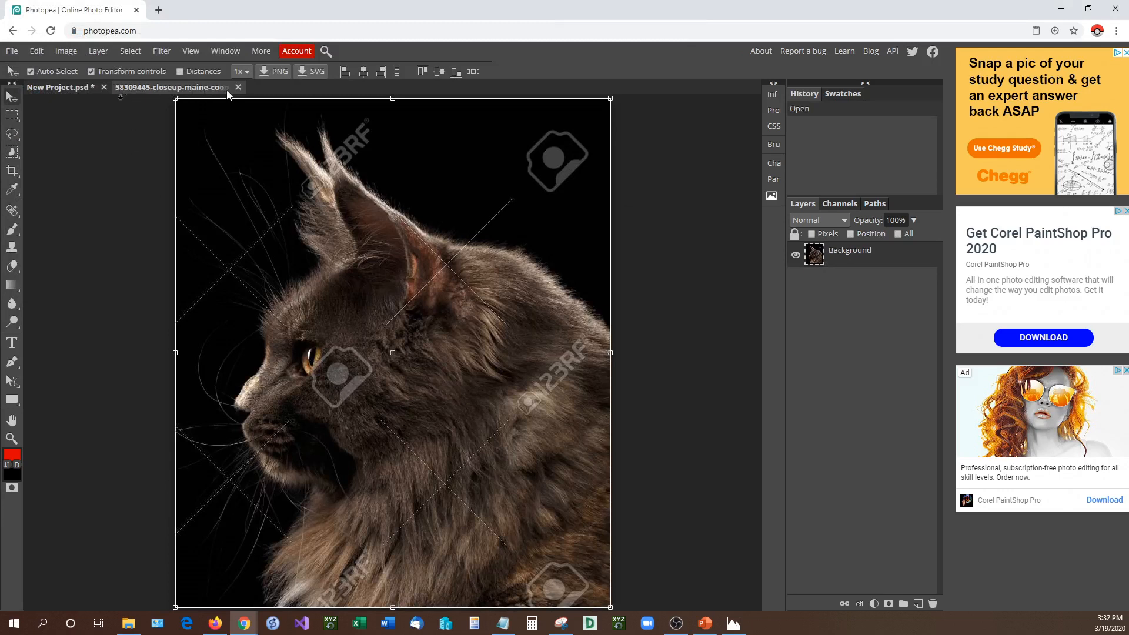
pyautogui.click(79, 90)
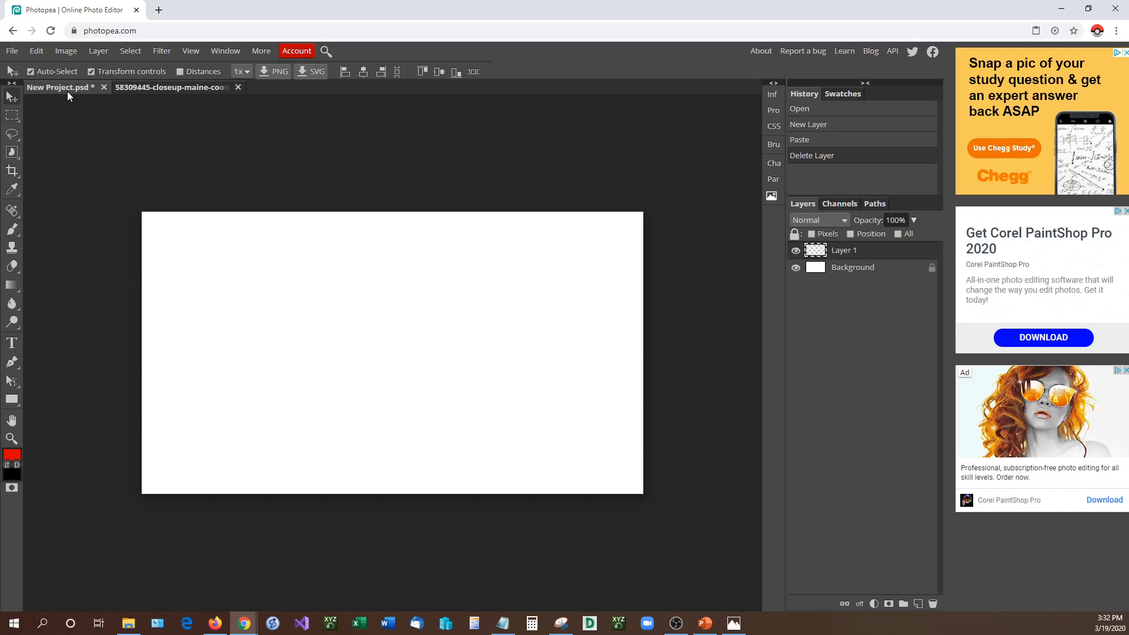
pyautogui.click(163, 90)
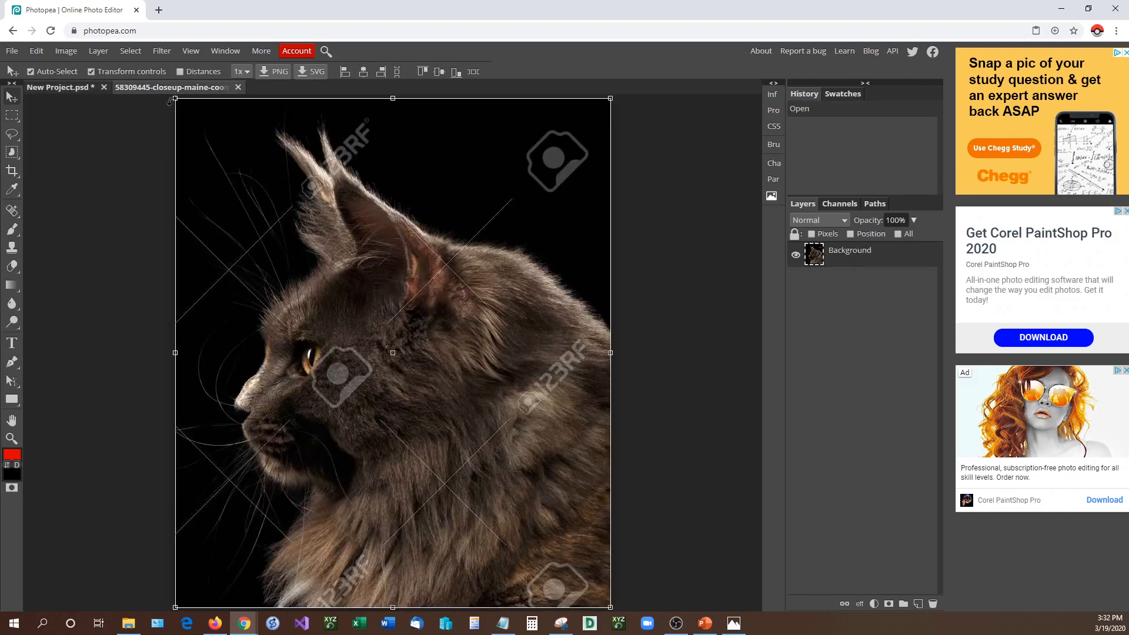
pyautogui.click(63, 88)
pyautogui.click(161, 87)
# - Select the entire cat image and copy it
pyautogui.hotkey('ctrl', 'a')
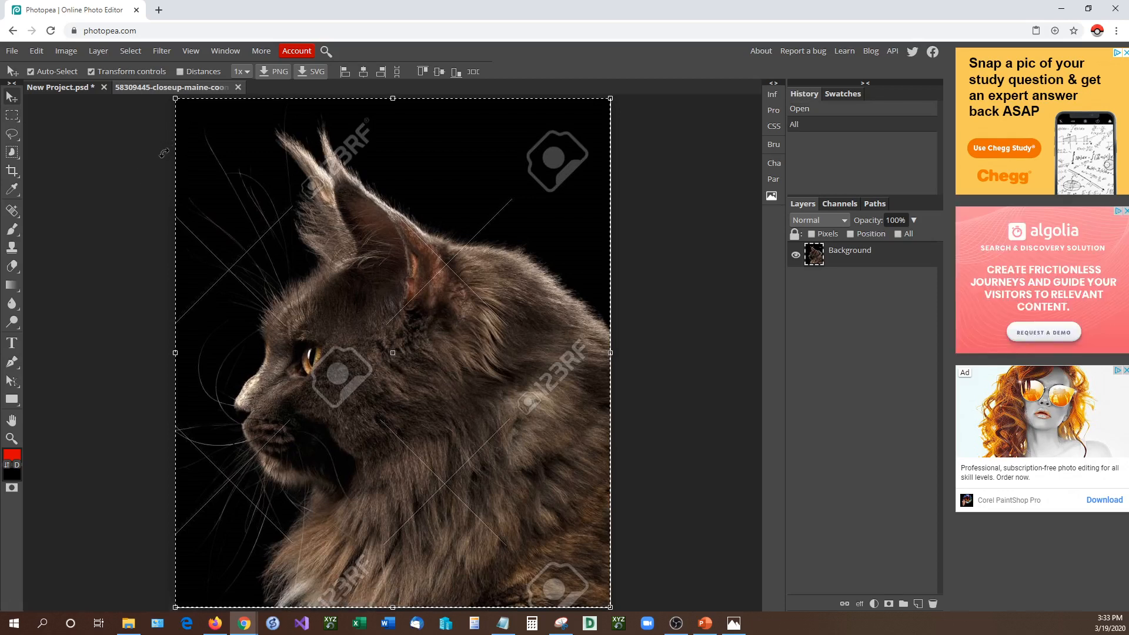
pyautogui.click(131, 51)
pyautogui.click(143, 70)
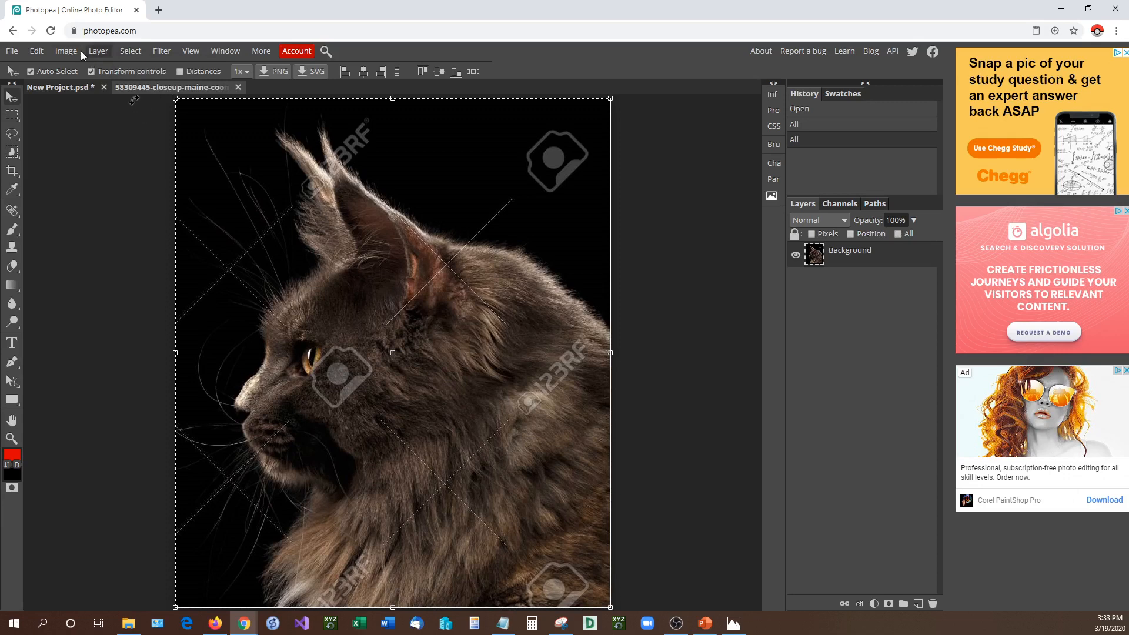
pyautogui.click(36, 51)
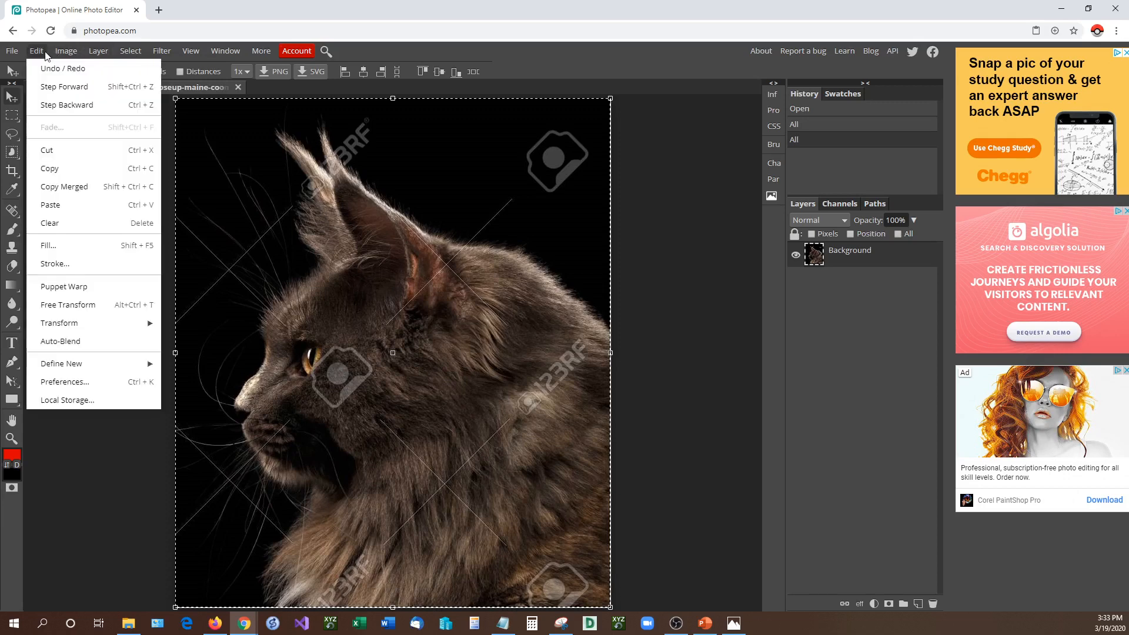
pyautogui.click(90, 171)
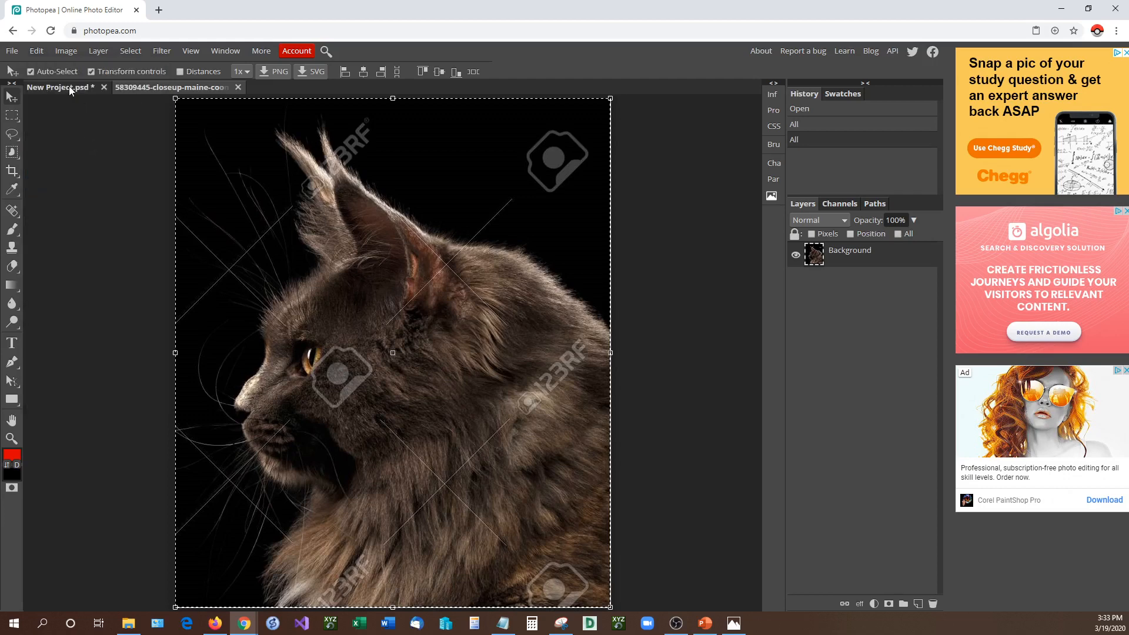
# - Paste the copied cat image into Layer 1 of New Project.psd
pyautogui.click(42, 86)
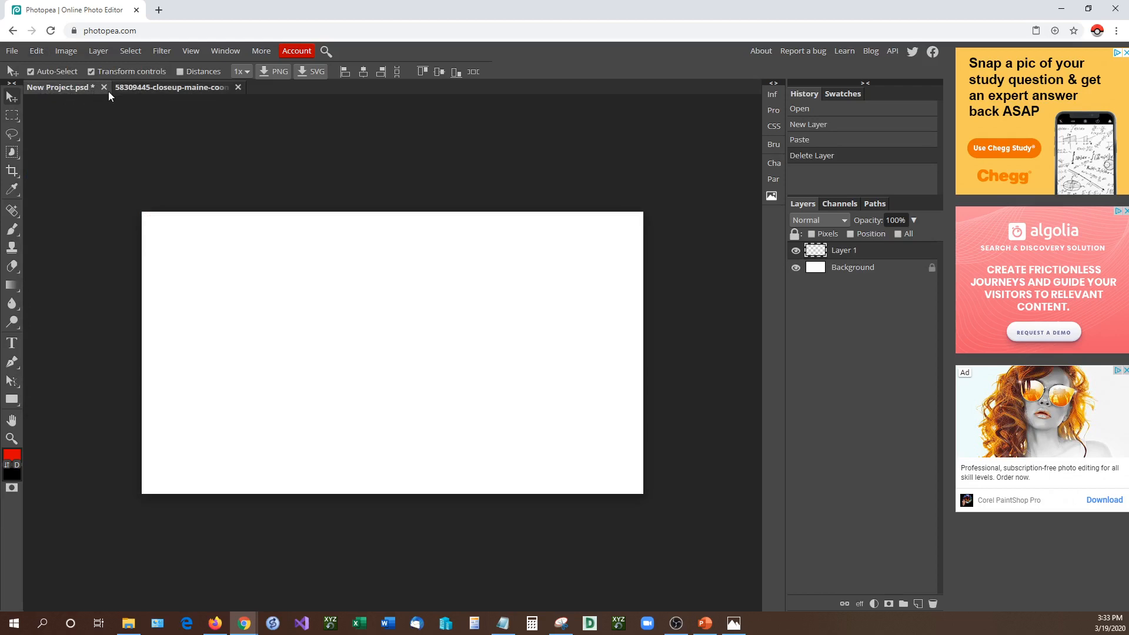
pyautogui.click(45, 54)
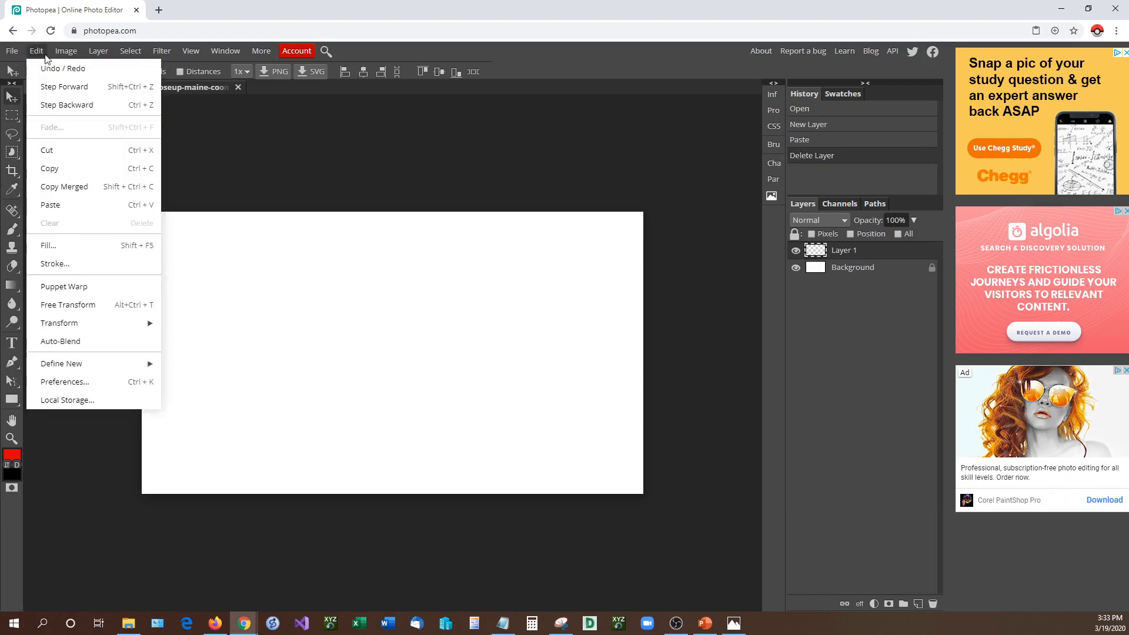
pyautogui.click(69, 203)
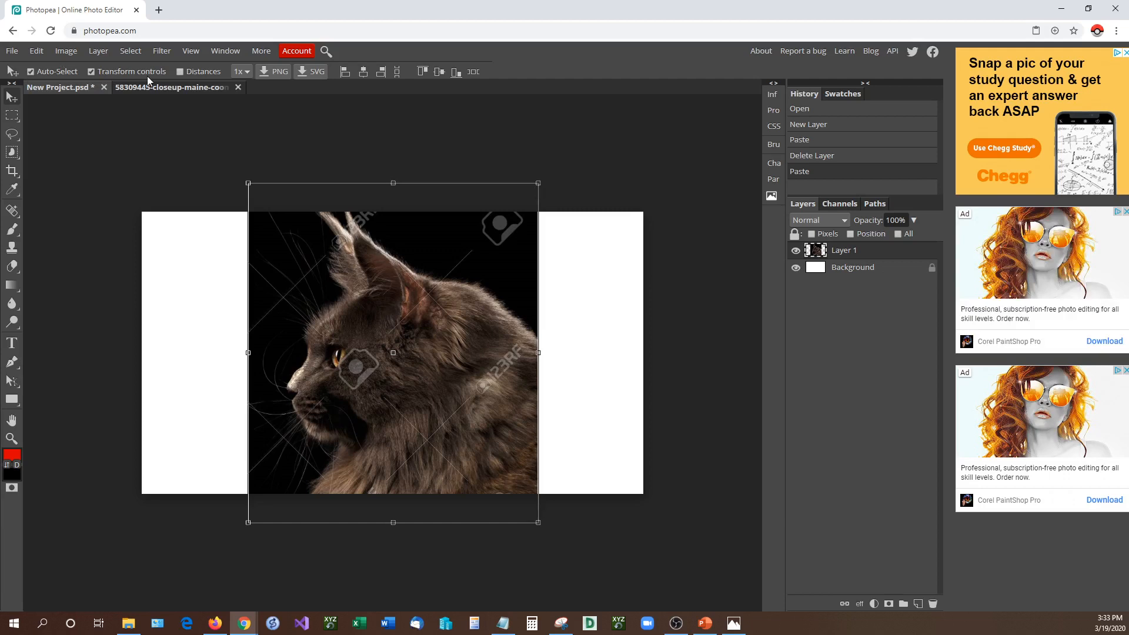
# - Reposition the cat image on the canvas and shrink it to 79% width and 83% height
pyautogui.moveTo(411, 302); pyautogui.dragTo(438, 276)
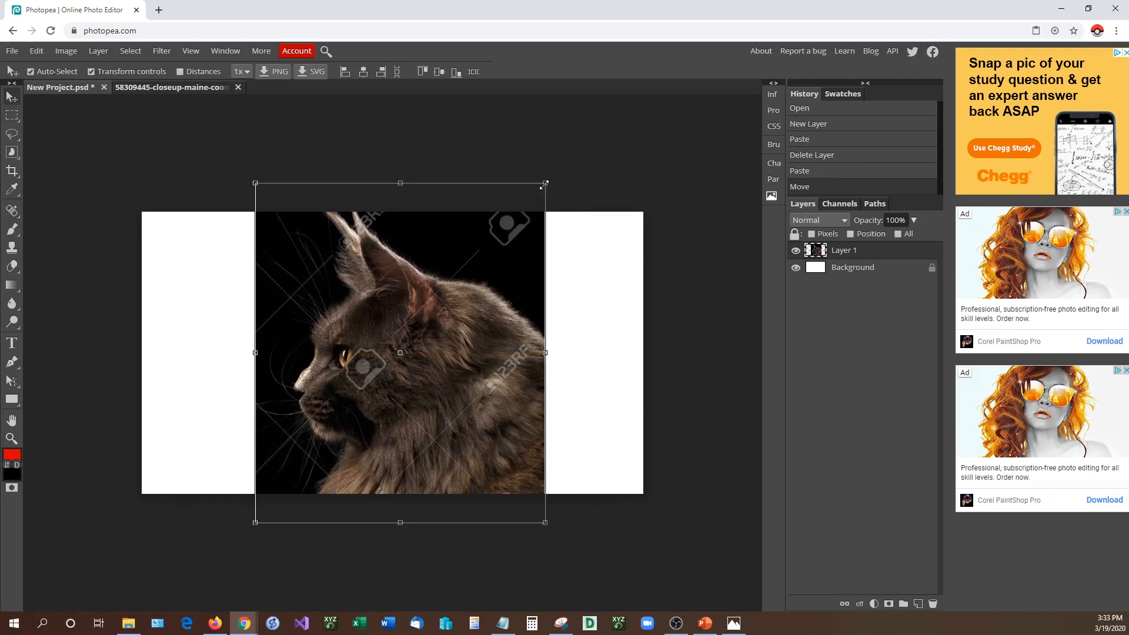
pyautogui.moveTo(545, 182); pyautogui.dragTo(472, 246)
pyautogui.moveTo(394, 331); pyautogui.dragTo(405, 295)
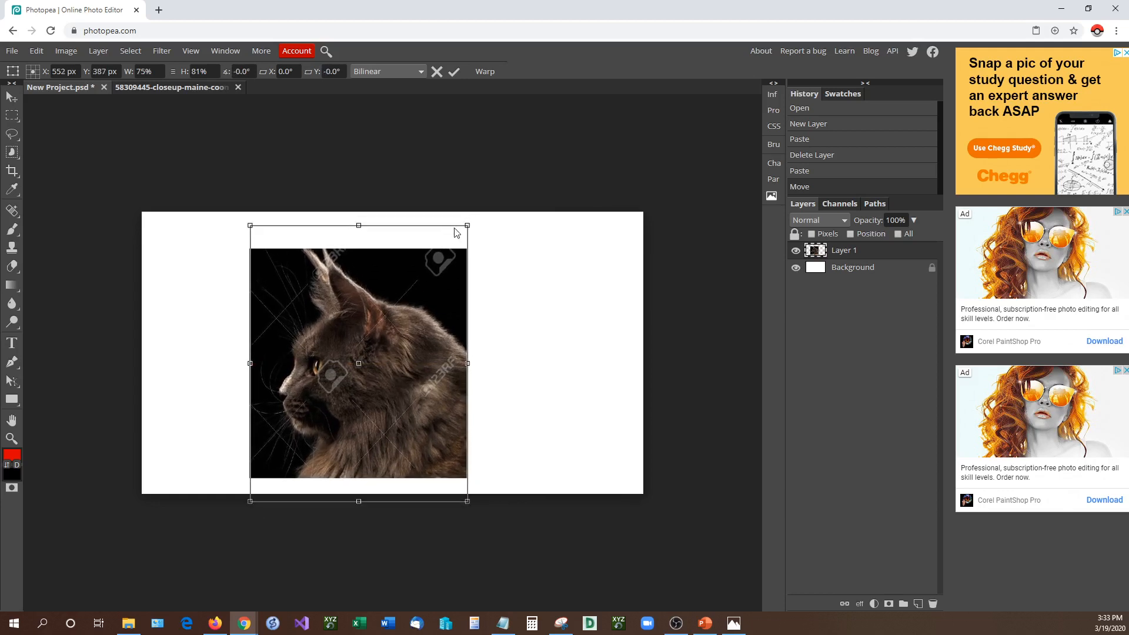
pyautogui.moveTo(467, 226); pyautogui.dragTo(434, 246)
pyautogui.moveTo(388, 323); pyautogui.dragTo(449, 298)
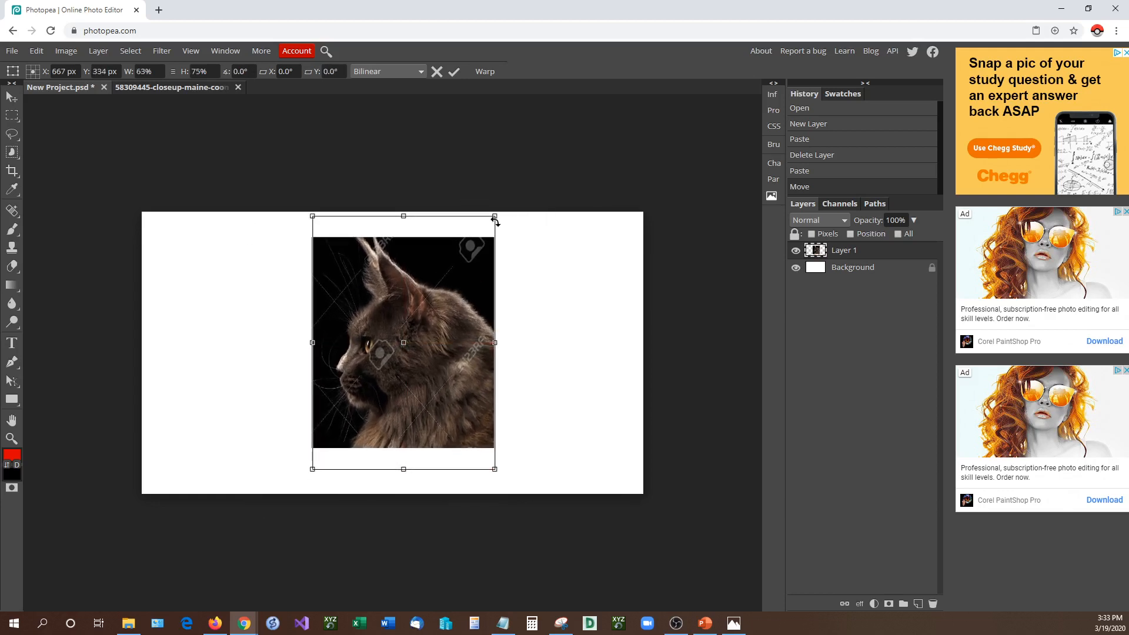
pyautogui.moveTo(497, 213); pyautogui.dragTo(535, 194)
pyautogui.moveTo(473, 307); pyautogui.dragTo(426, 332)
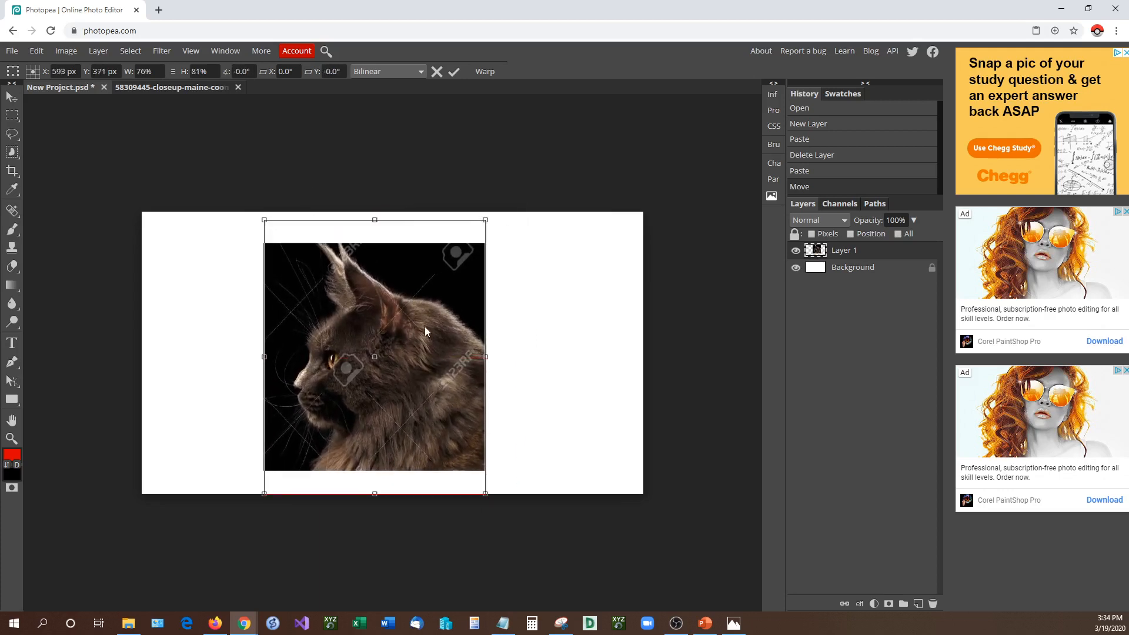
pyautogui.moveTo(485, 220); pyautogui.dragTo(491, 187)
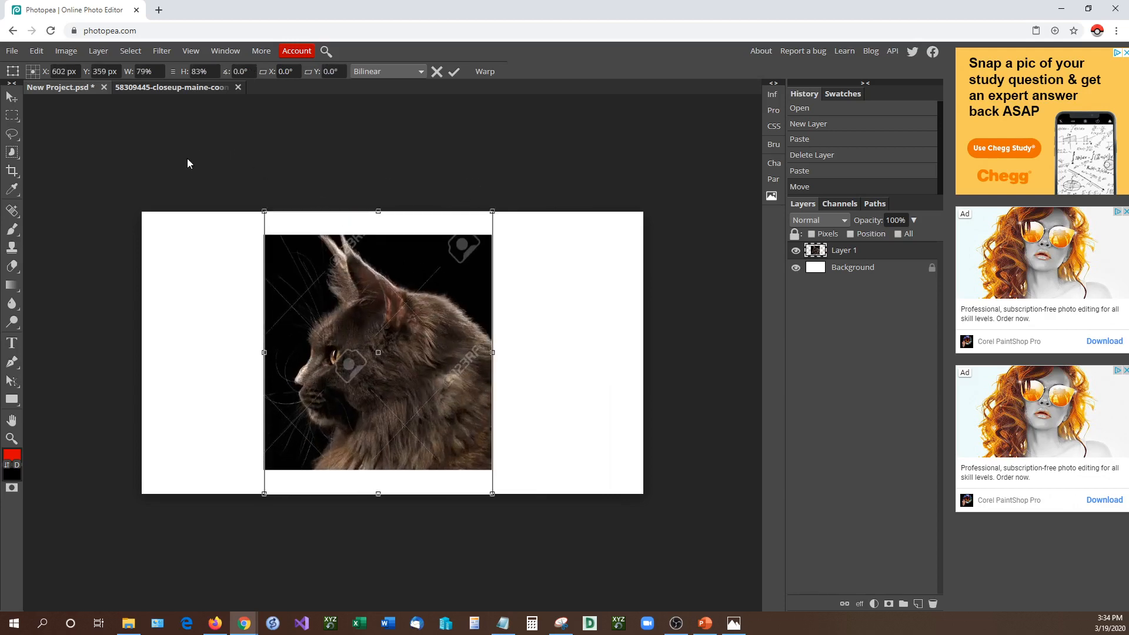
pyautogui.press('Return')
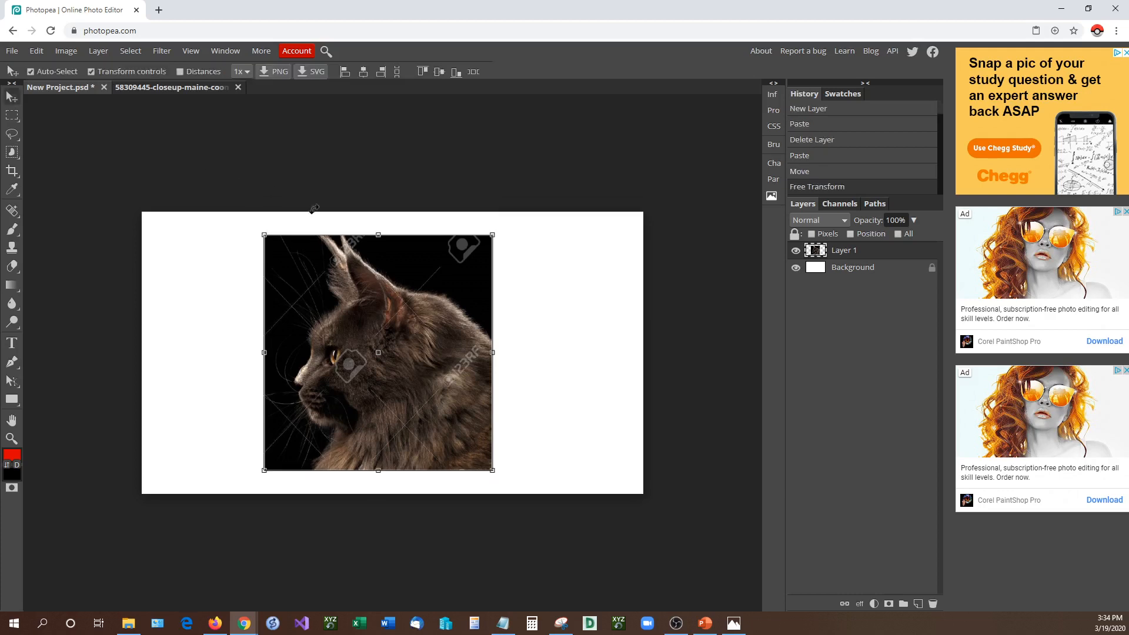
# - With Auto-Select and Transform controls turned off, nudge the cat layer and try to move the locked Background layer
pyautogui.click(91, 71)
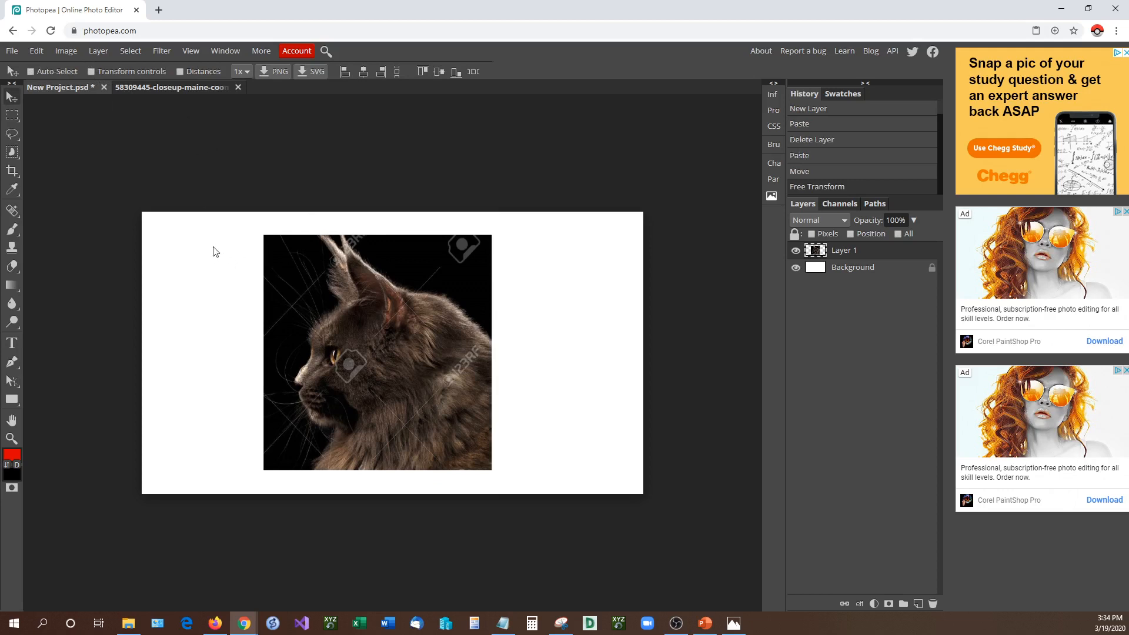
pyautogui.moveTo(215, 248); pyautogui.dragTo(219, 248)
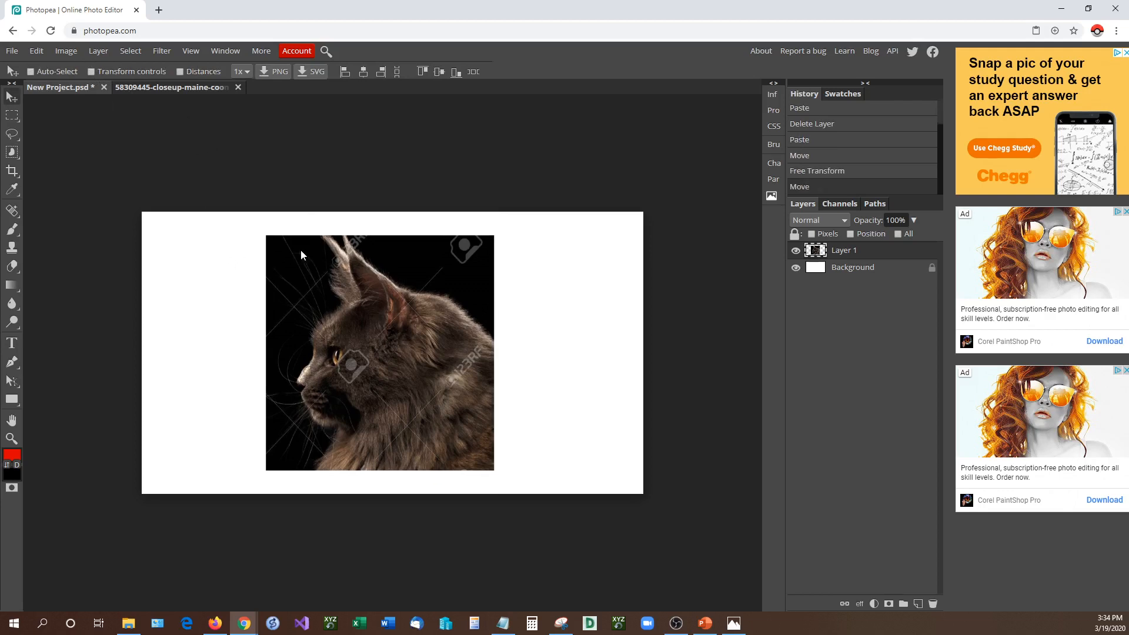
pyautogui.click(854, 267)
pyautogui.moveTo(456, 274); pyautogui.dragTo(435, 238)
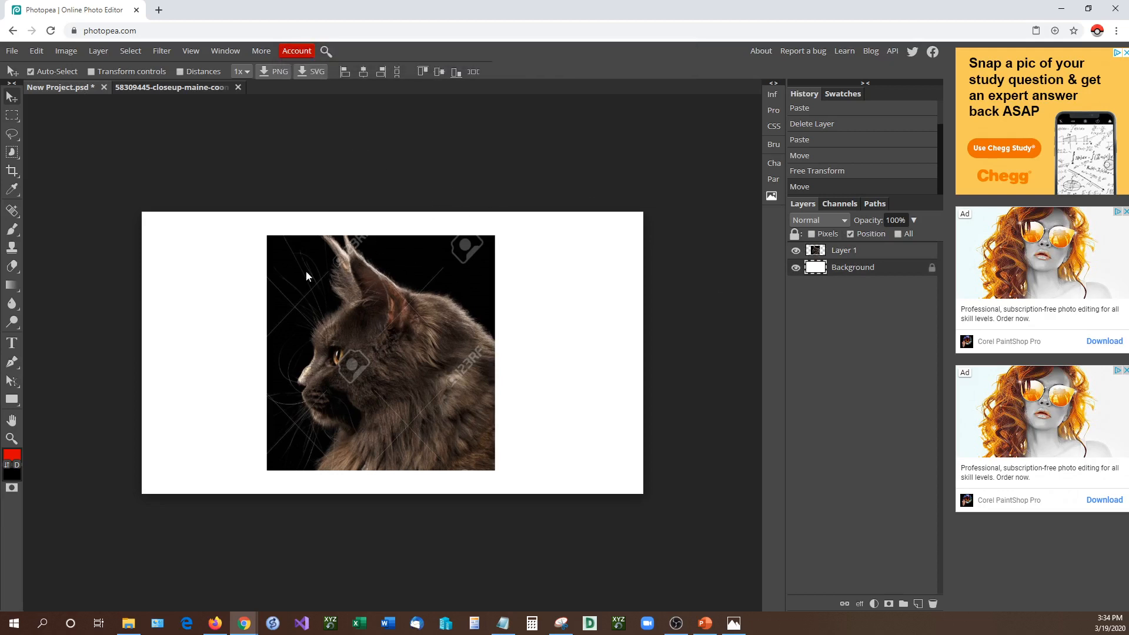
# - Turn Auto-Select back on, shift the cat image slightly, and repeatedly select and deselect it on the canvas
pyautogui.moveTo(305, 267)
pyautogui.mouseDown()
pyautogui.moveTo(245, 263)
pyautogui.moveTo(308, 260)
pyautogui.mouseUp()
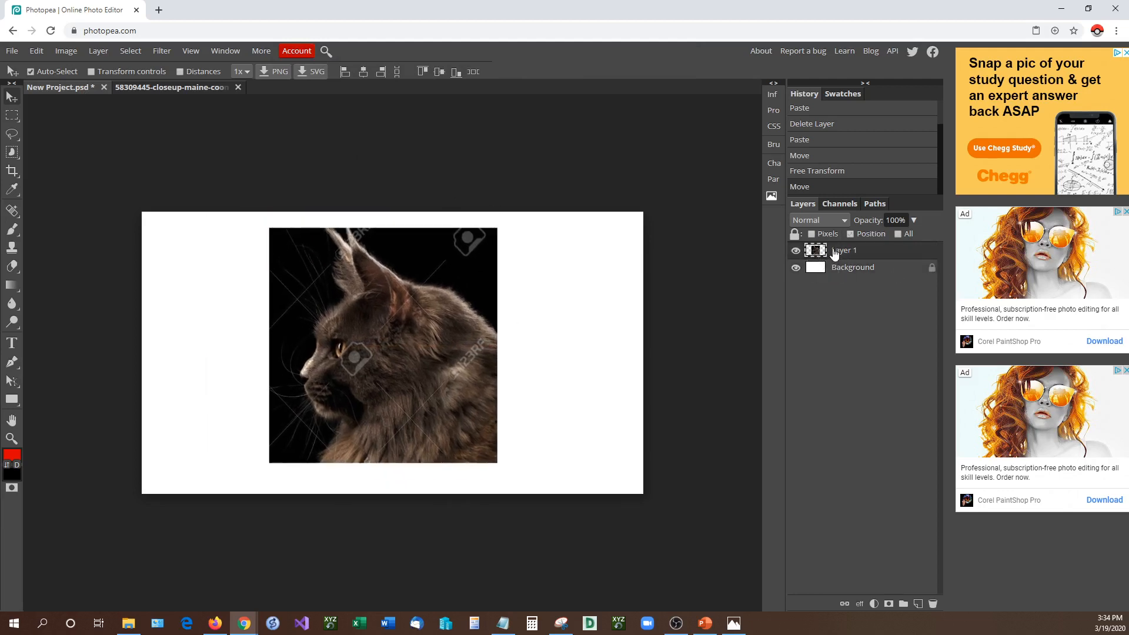
pyautogui.click(608, 320)
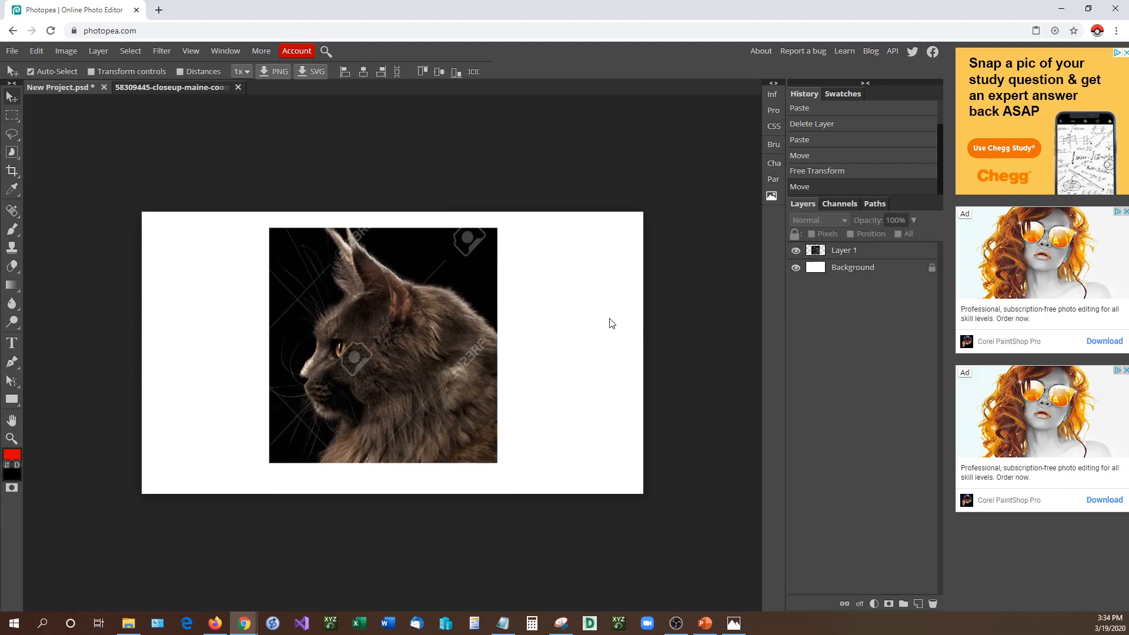
pyautogui.click(480, 308)
pyautogui.click(546, 308)
pyautogui.click(451, 307)
pyautogui.click(533, 308)
pyautogui.click(476, 308)
pyautogui.click(546, 310)
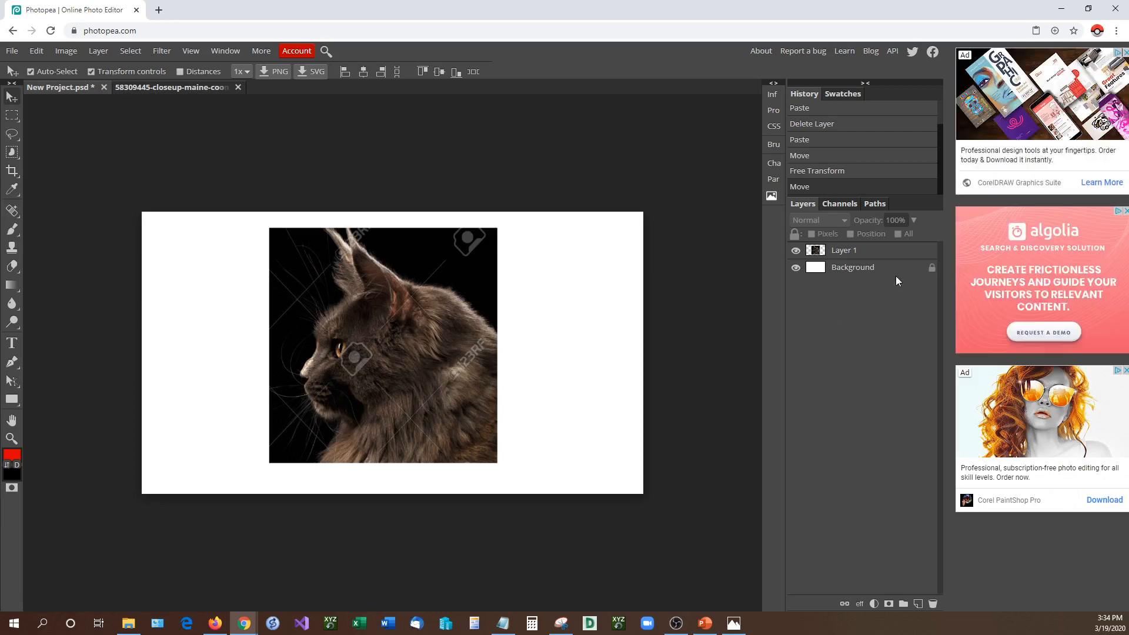
# - Turn Transform controls back on and alternate between the cat image and the white background to show and hide its bounding box
pyautogui.click(446, 279)
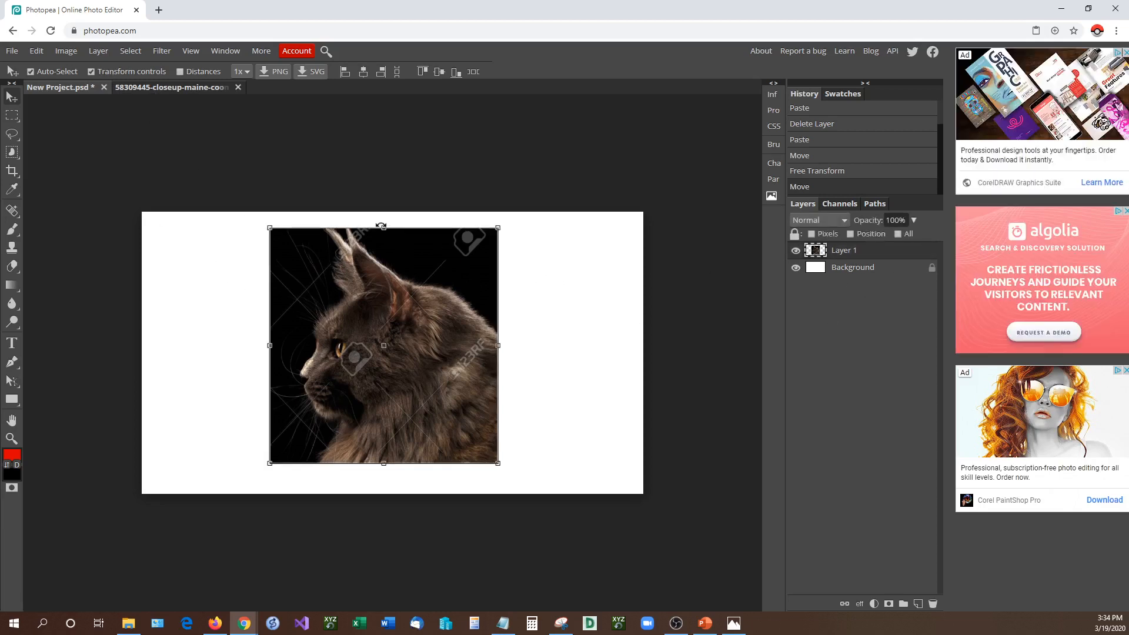
pyautogui.click(544, 284)
pyautogui.click(461, 284)
pyautogui.click(559, 285)
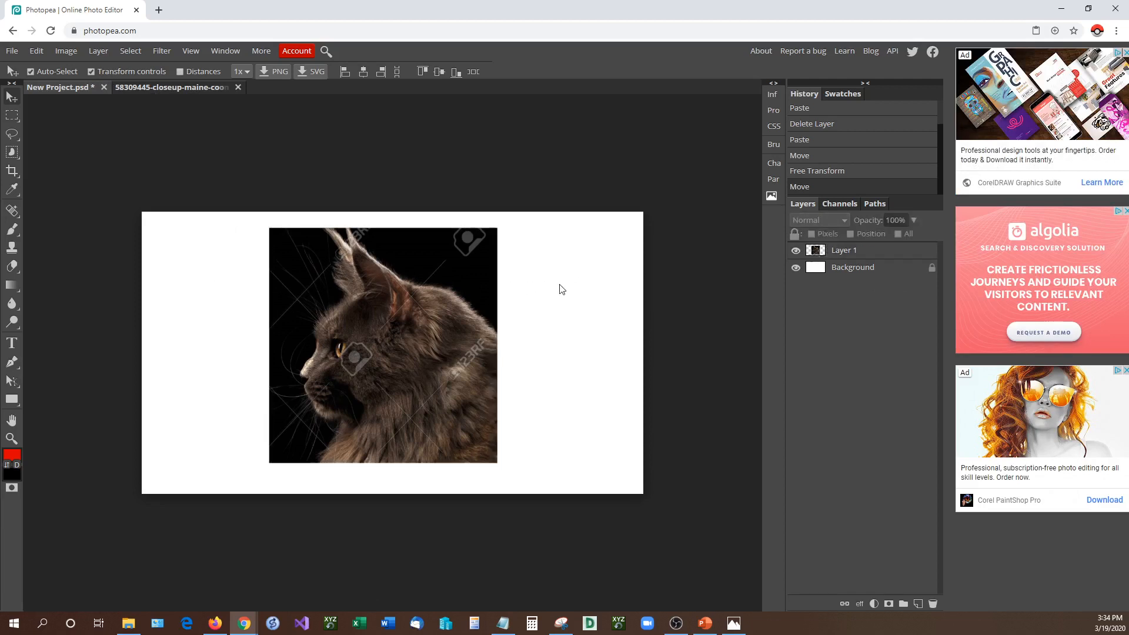
pyautogui.click(474, 284)
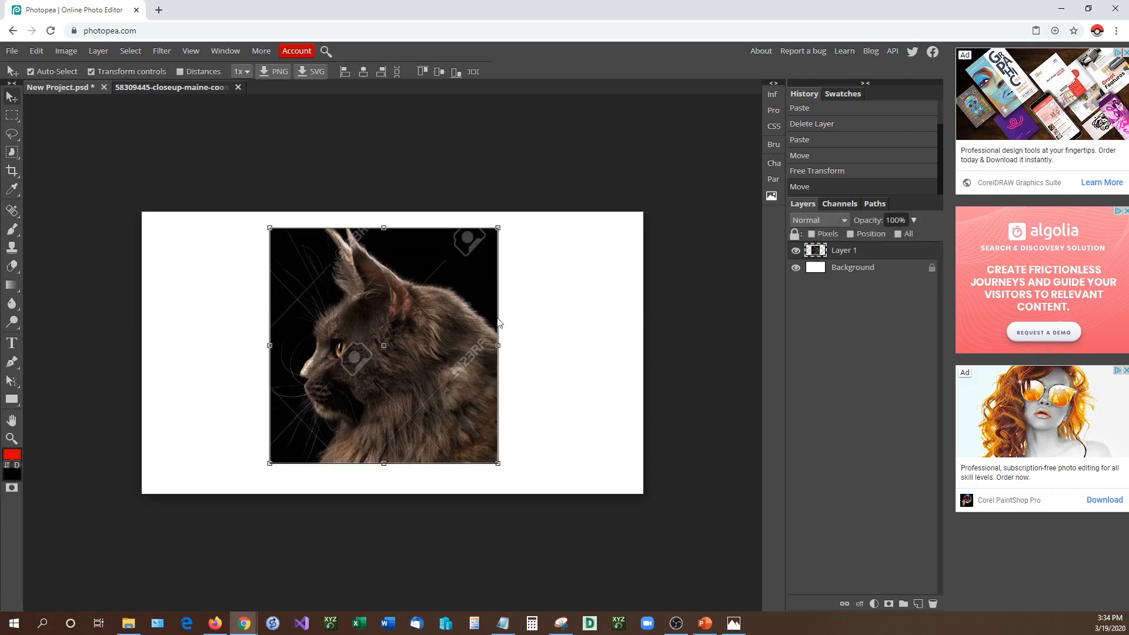
pyautogui.click(556, 279)
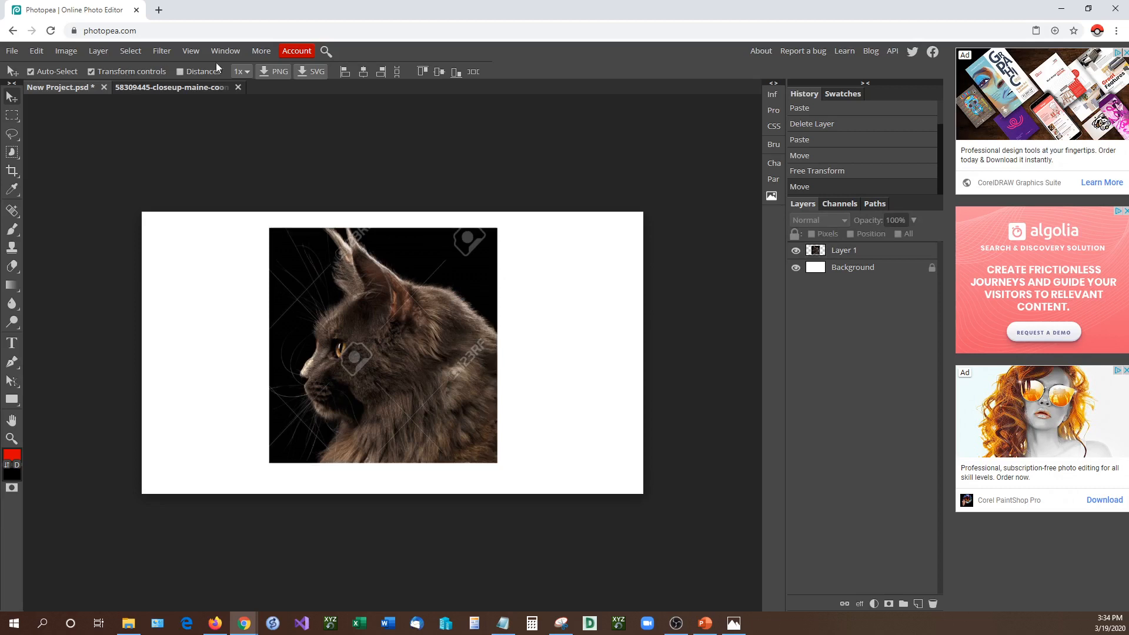
# - Scale the cat layer to 120% width and height so it spans the full canvas height, and apply the transform
pyautogui.click(424, 241)
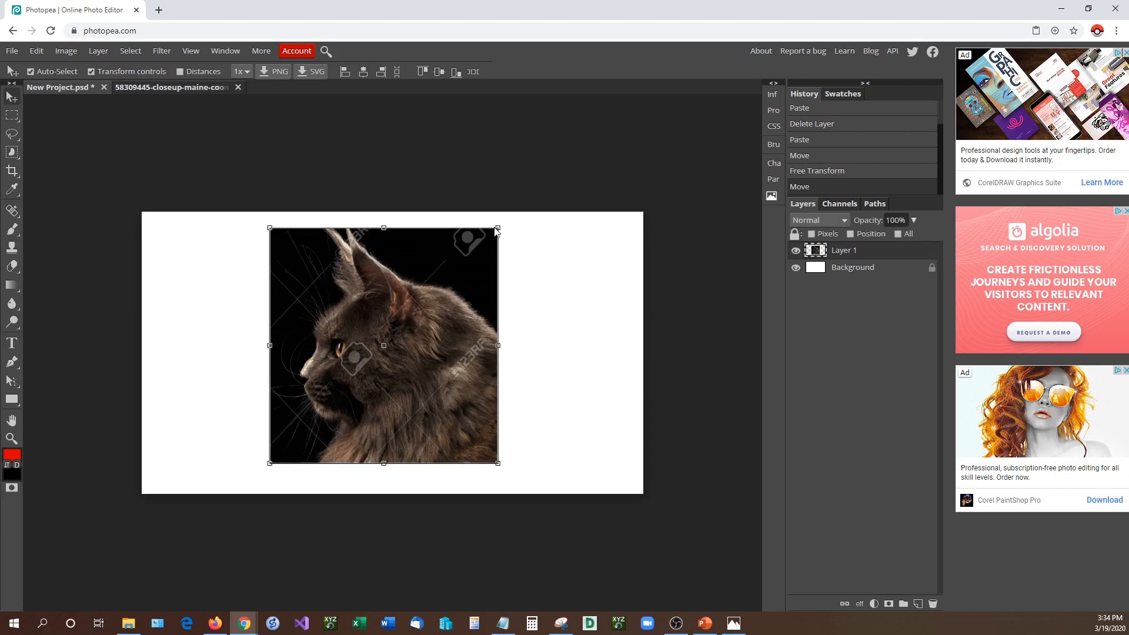
pyautogui.moveTo(498, 227)
pyautogui.mouseDown()
pyautogui.moveTo(523, 203)
pyautogui.moveTo(514, 227)
pyautogui.mouseUp()
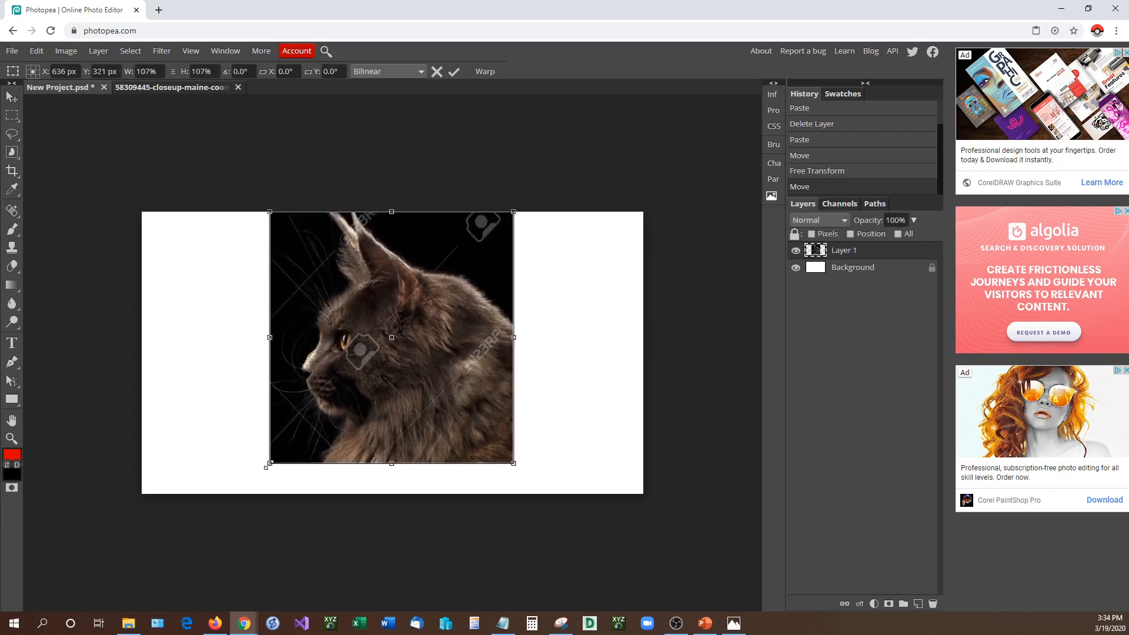
pyautogui.moveTo(268, 465); pyautogui.dragTo(240, 493)
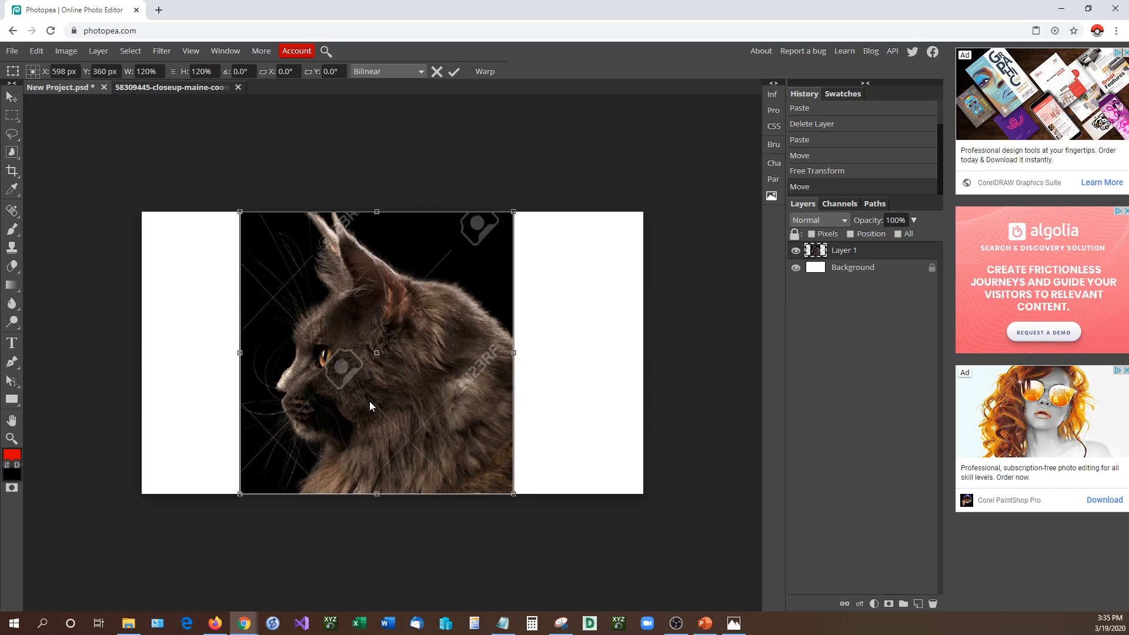
pyautogui.scroll(4, 369, 406)
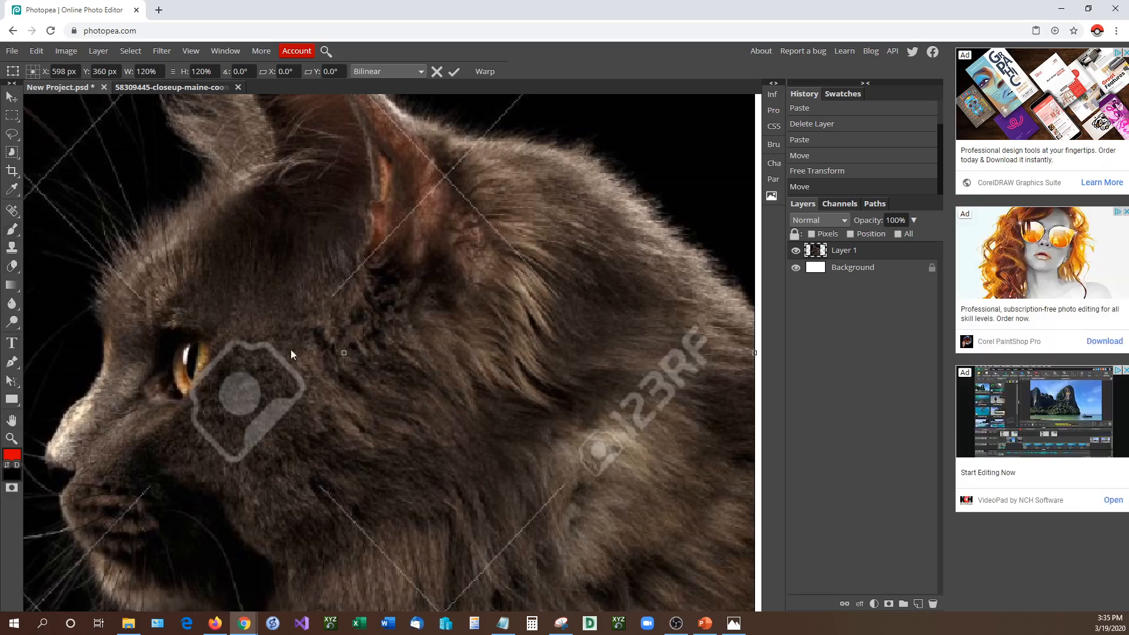
pyautogui.click(11, 253)
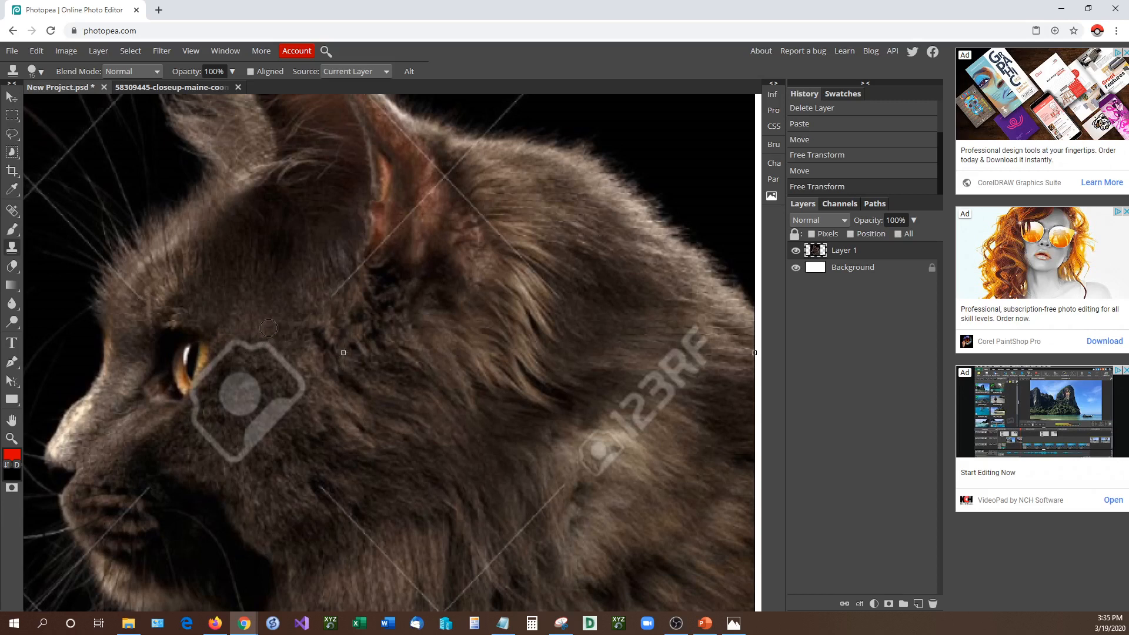
# - Paint over the outline of the camera-shaped mark on the cat's cheek with the Spot Healing Brush Tool
pyautogui.rightClick(13, 266)
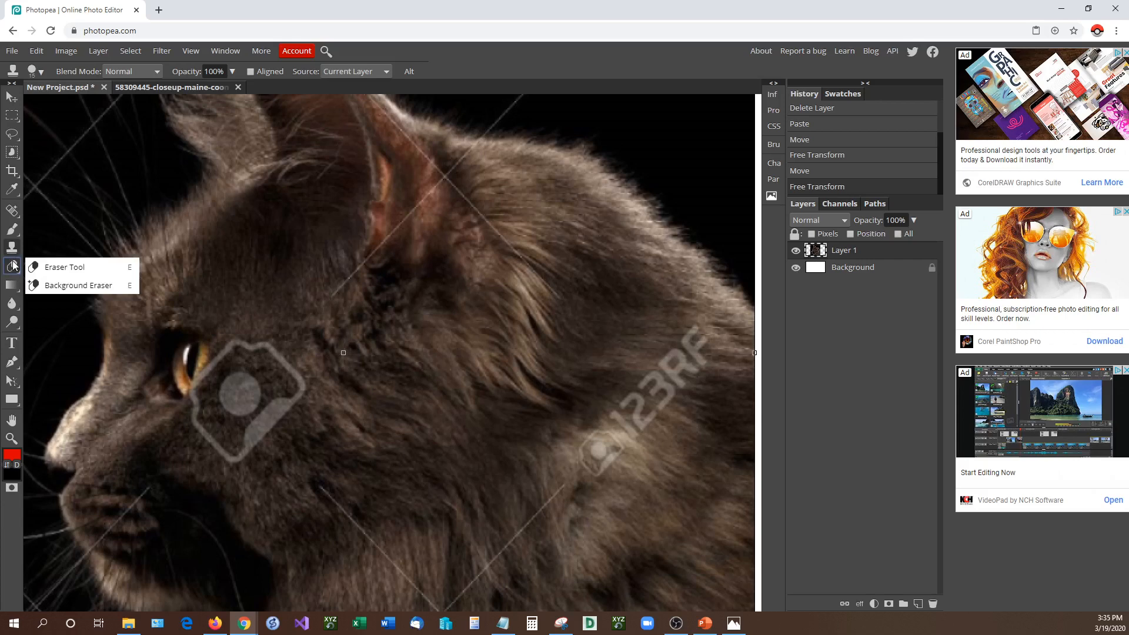
pyautogui.rightClick(12, 212)
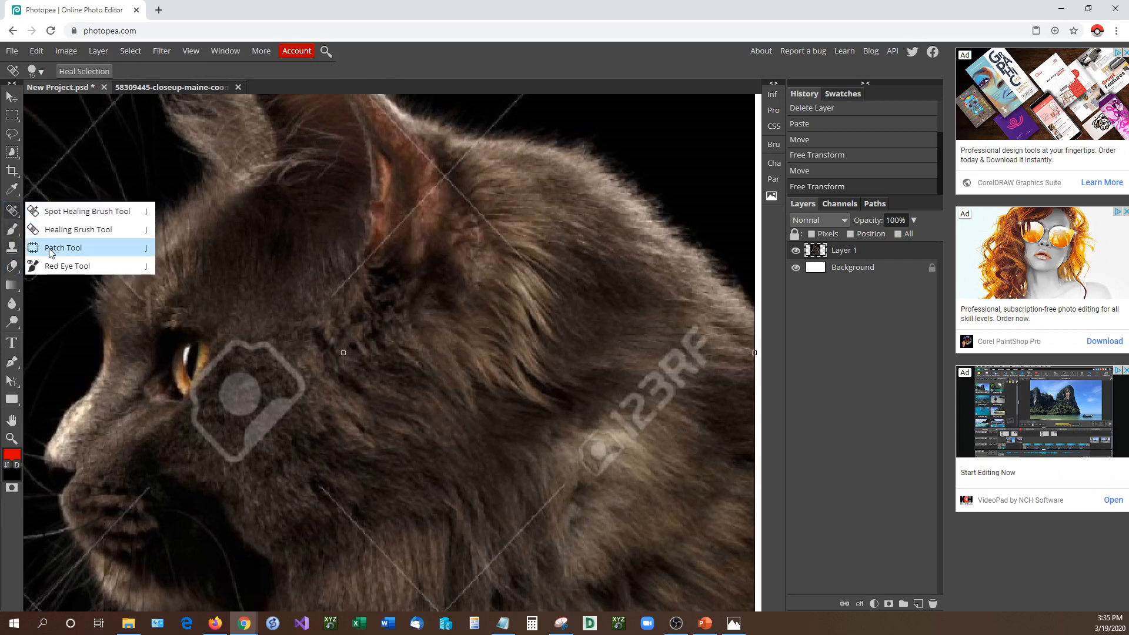
pyautogui.click(76, 212)
pyautogui.moveTo(286, 365)
pyautogui.mouseDown()
pyautogui.moveTo(234, 342)
pyautogui.moveTo(294, 379)
pyautogui.moveTo(299, 404)
pyautogui.moveTo(264, 407)
pyautogui.moveTo(282, 424)
pyautogui.moveTo(252, 422)
pyautogui.moveTo(259, 434)
pyautogui.moveTo(236, 459)
pyautogui.mouseUp()
pyautogui.moveTo(274, 426)
pyautogui.mouseDown()
pyautogui.moveTo(251, 435)
pyautogui.moveTo(276, 418)
pyautogui.moveTo(227, 457)
pyautogui.moveTo(195, 422)
pyautogui.mouseUp()
pyautogui.moveTo(191, 449)
pyautogui.mouseDown()
pyautogui.moveTo(216, 448)
pyautogui.moveTo(230, 473)
pyautogui.moveTo(188, 453)
pyautogui.mouseUp()
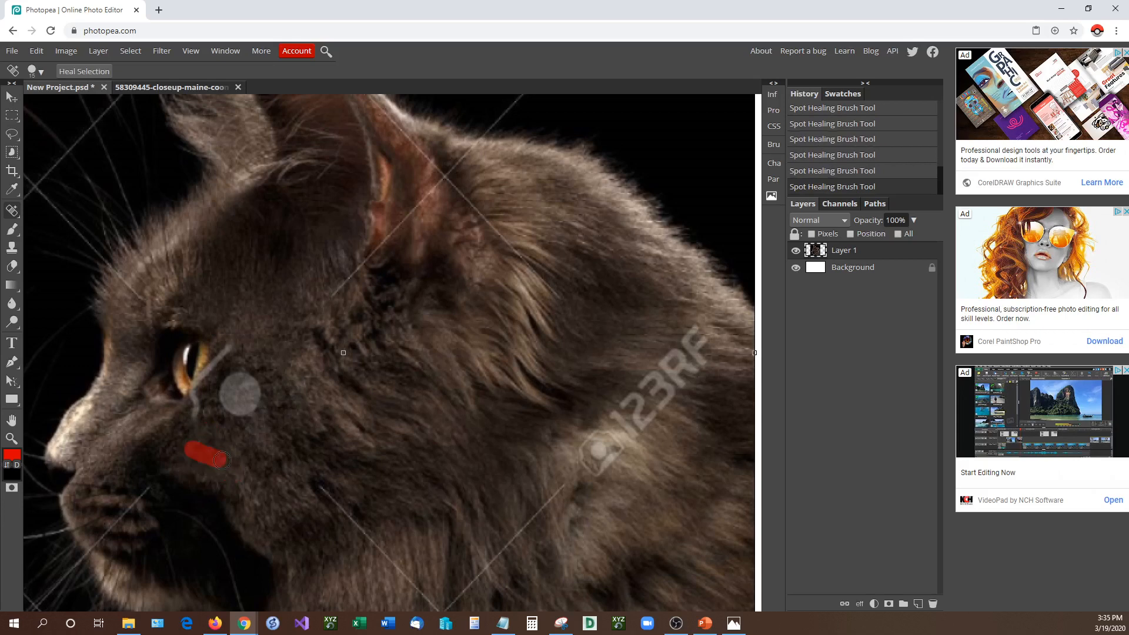
# - Heal the camera mark's central circle and the leftover traces beside the cat's eye and on its cheek
pyautogui.moveTo(246, 412); pyautogui.dragTo(255, 389)
pyautogui.moveTo(258, 382); pyautogui.dragTo(229, 412)
pyautogui.moveTo(272, 387)
pyautogui.mouseDown()
pyautogui.moveTo(231, 410)
pyautogui.moveTo(238, 376)
pyautogui.moveTo(226, 399)
pyautogui.moveTo(245, 387)
pyautogui.moveTo(250, 378)
pyautogui.moveTo(215, 407)
pyautogui.mouseUp()
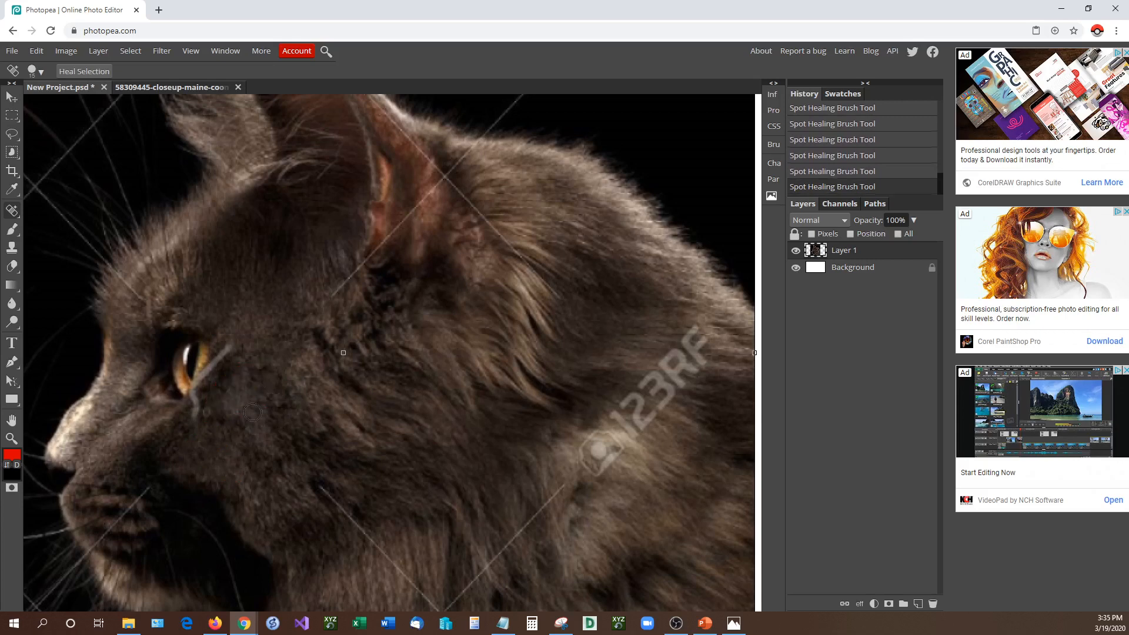
pyautogui.moveTo(249, 355)
pyautogui.mouseDown()
pyautogui.moveTo(238, 348)
pyautogui.moveTo(199, 382)
pyautogui.moveTo(197, 429)
pyautogui.mouseUp()
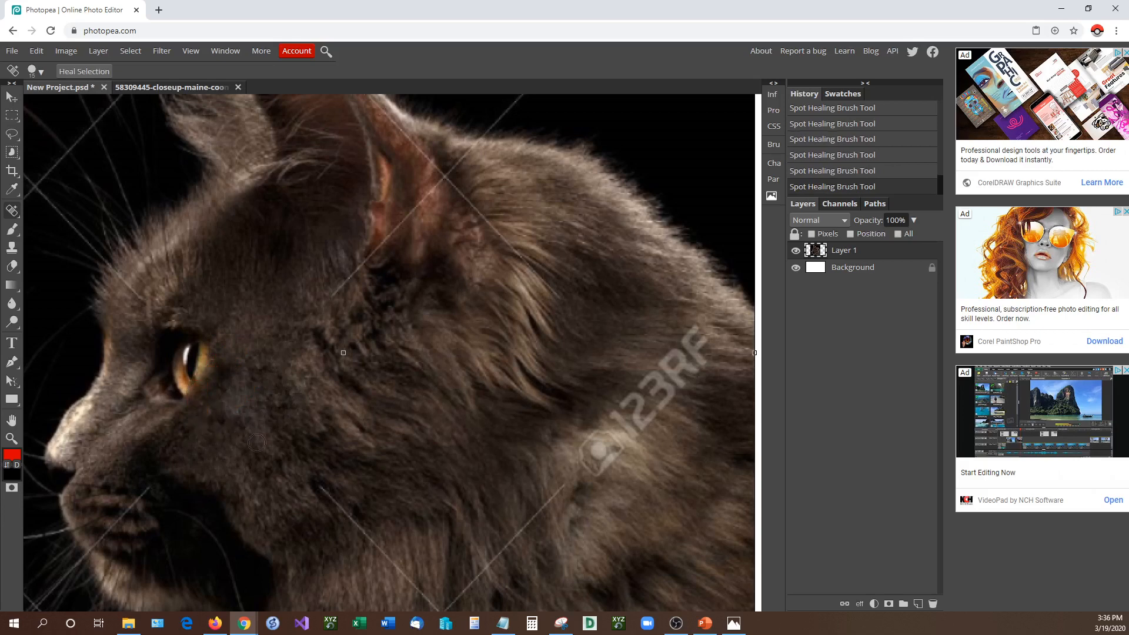
pyautogui.moveTo(271, 421); pyautogui.dragTo(241, 405)
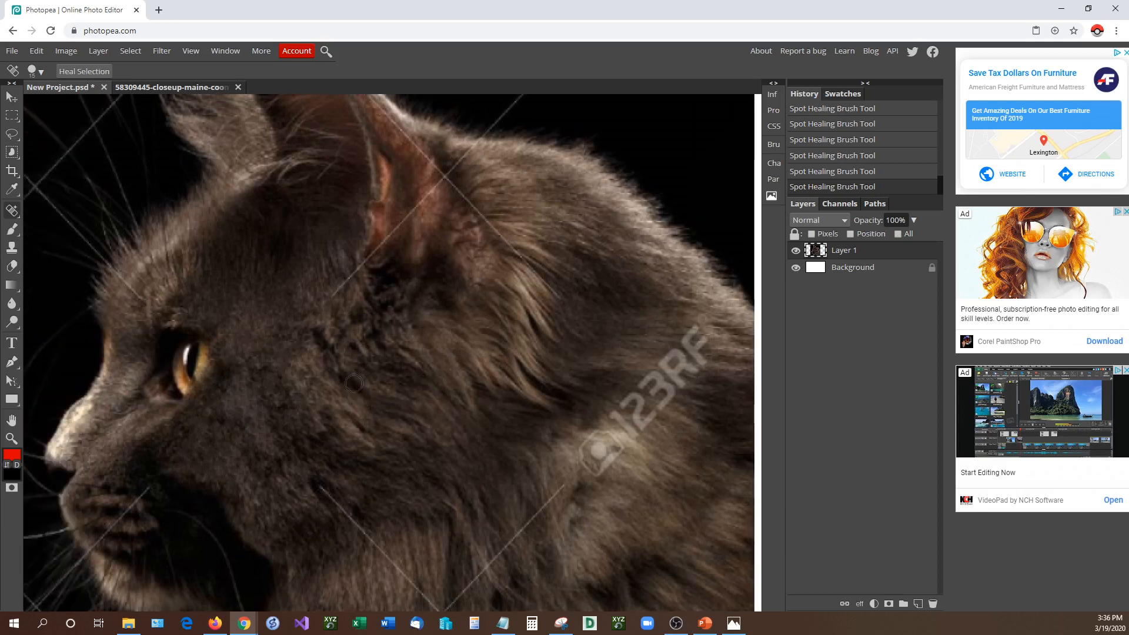
# - Lasso the black background above the cat's back, clear it, and reuse the shifted selection to clear a second area higher up
pyautogui.hotkey('ctrl', '0')
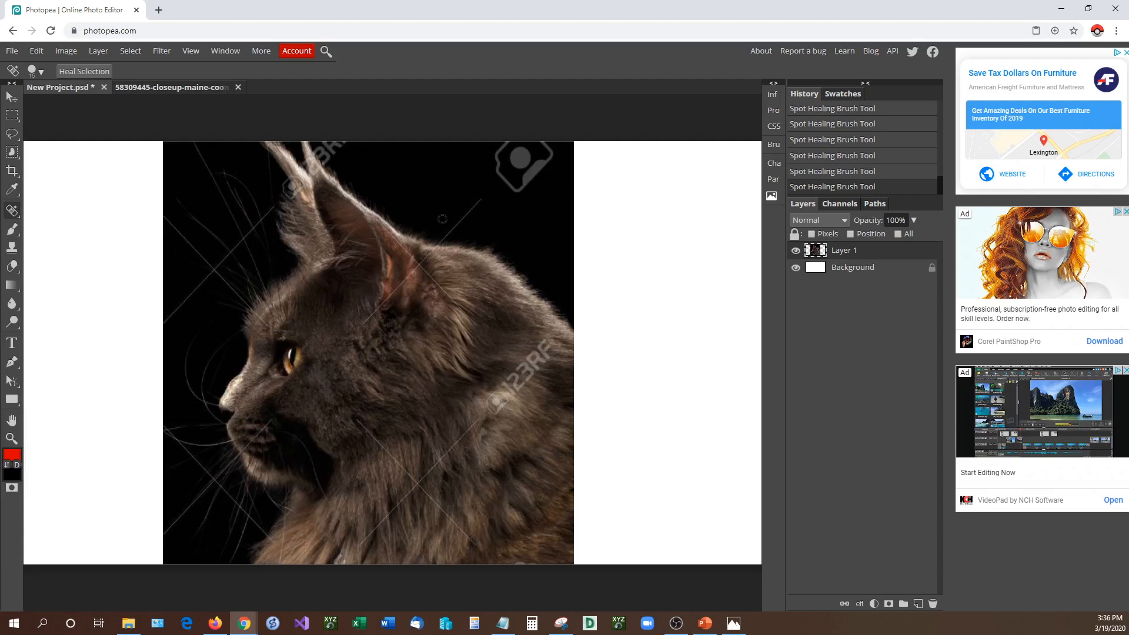
pyautogui.click(13, 135)
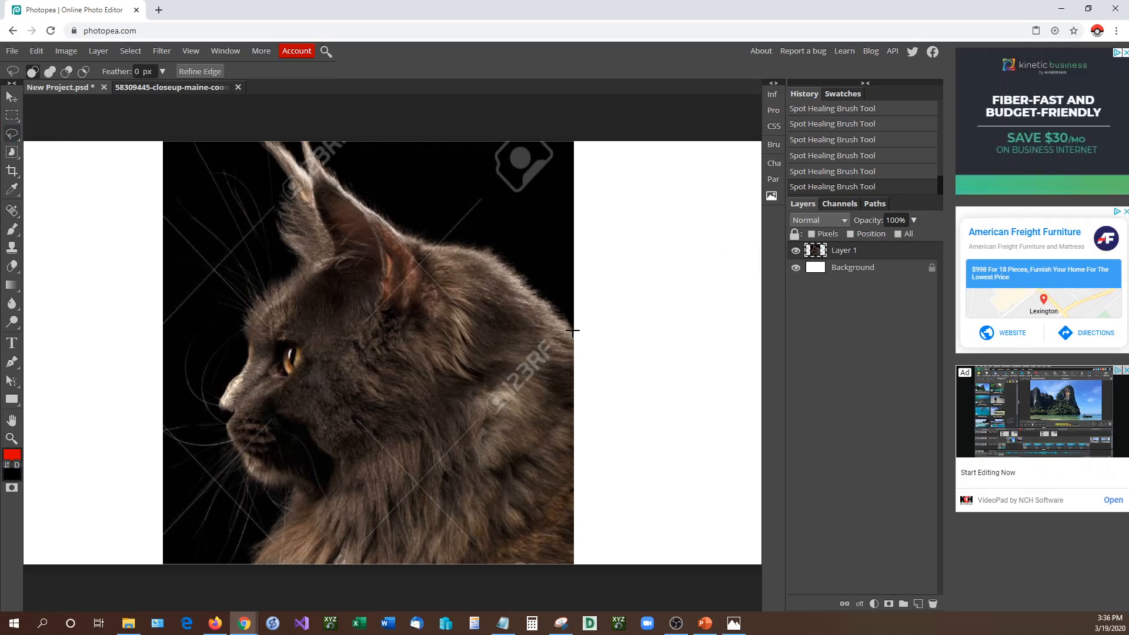
pyautogui.moveTo(579, 334)
pyautogui.mouseDown()
pyautogui.moveTo(489, 256)
pyautogui.moveTo(427, 247)
pyautogui.moveTo(401, 227)
pyautogui.moveTo(431, 201)
pyautogui.moveTo(527, 202)
pyautogui.moveTo(599, 251)
pyautogui.moveTo(613, 313)
pyautogui.moveTo(584, 345)
pyautogui.mouseUp()
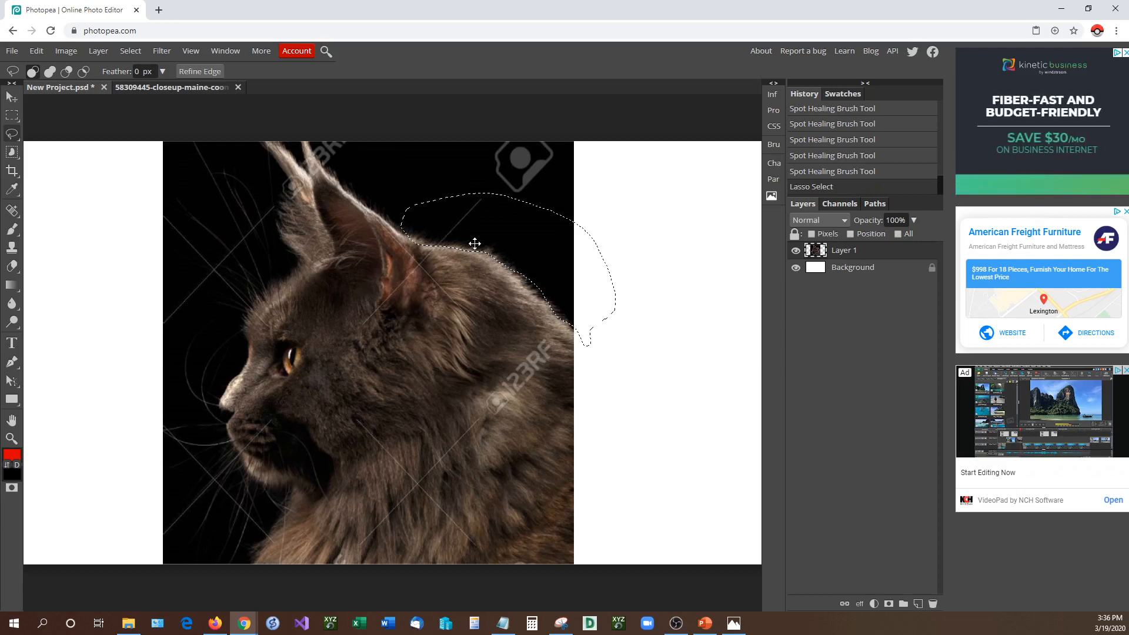
pyautogui.moveTo(492, 228)
pyautogui.mouseDown()
pyautogui.moveTo(526, 245)
pyautogui.moveTo(582, 217)
pyautogui.moveTo(485, 221)
pyautogui.mouseUp()
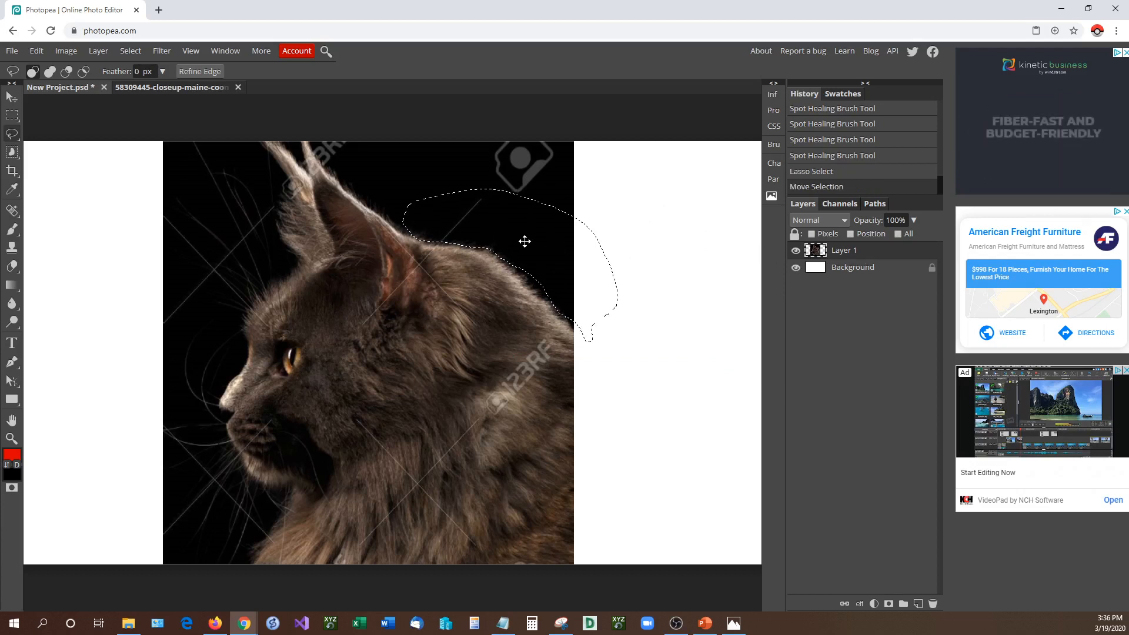
pyautogui.press('Delete')
pyautogui.moveTo(537, 241)
pyautogui.mouseDown()
pyautogui.moveTo(555, 203)
pyautogui.moveTo(504, 208)
pyautogui.moveTo(557, 232)
pyautogui.moveTo(572, 257)
pyautogui.moveTo(499, 373)
pyautogui.moveTo(468, 372)
pyautogui.mouseUp()
pyautogui.press('Delete')
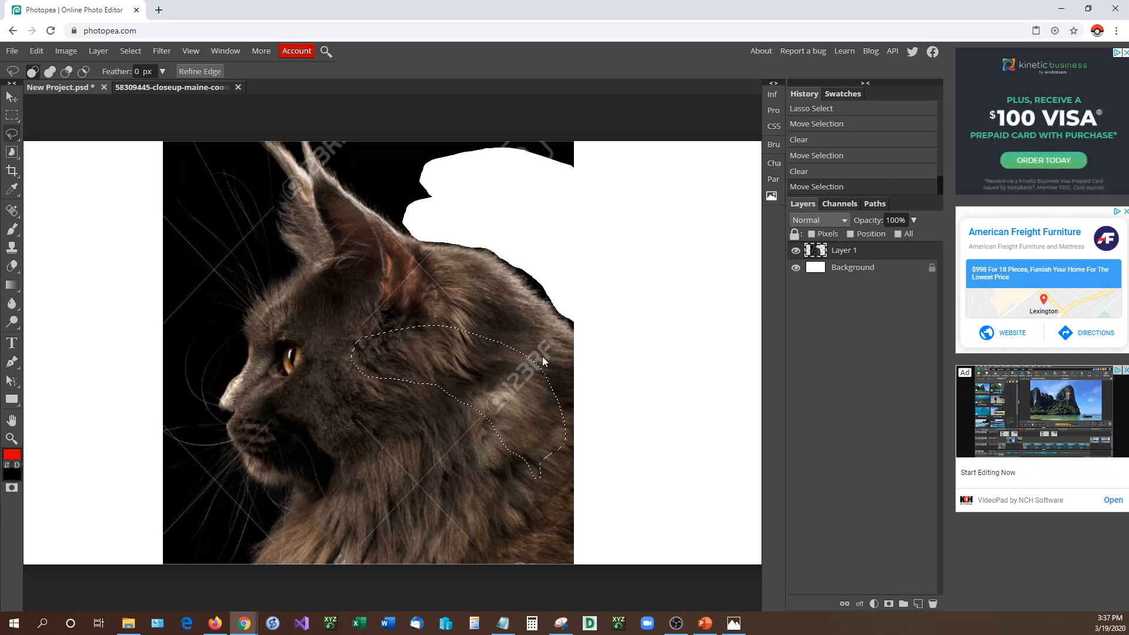
# - Copy the fur inside the lasso selection to a new layer and toggle Layer 1's visibility to inspect the copied piece
pyautogui.hotkey('ctrl', 'c')
pyautogui.hotkey('ctrl', 'v')
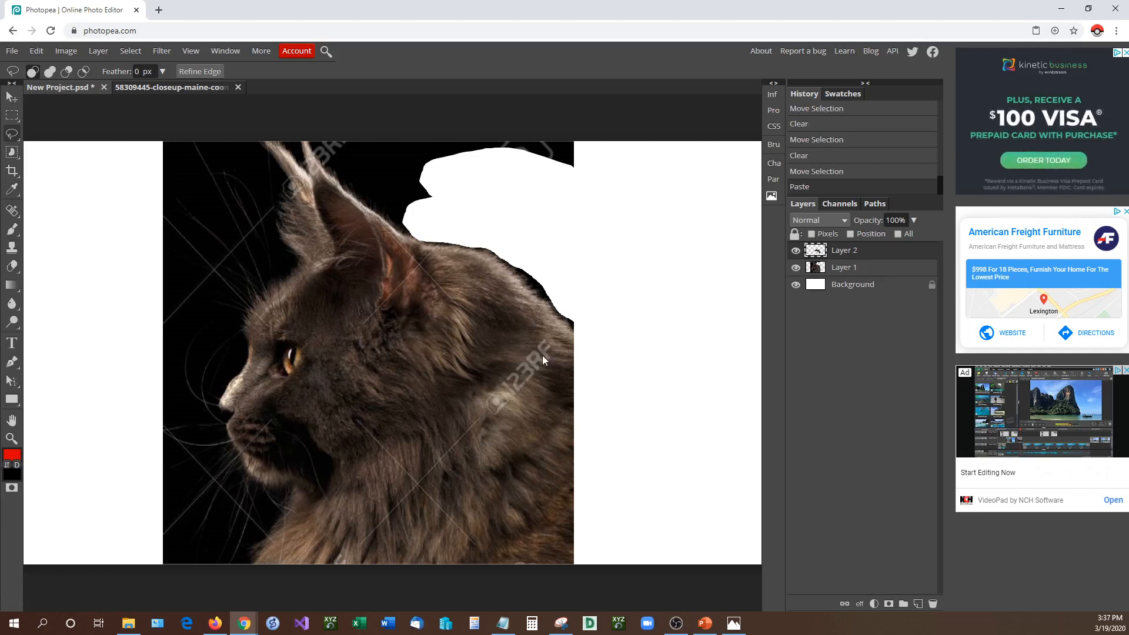
pyautogui.click(796, 268)
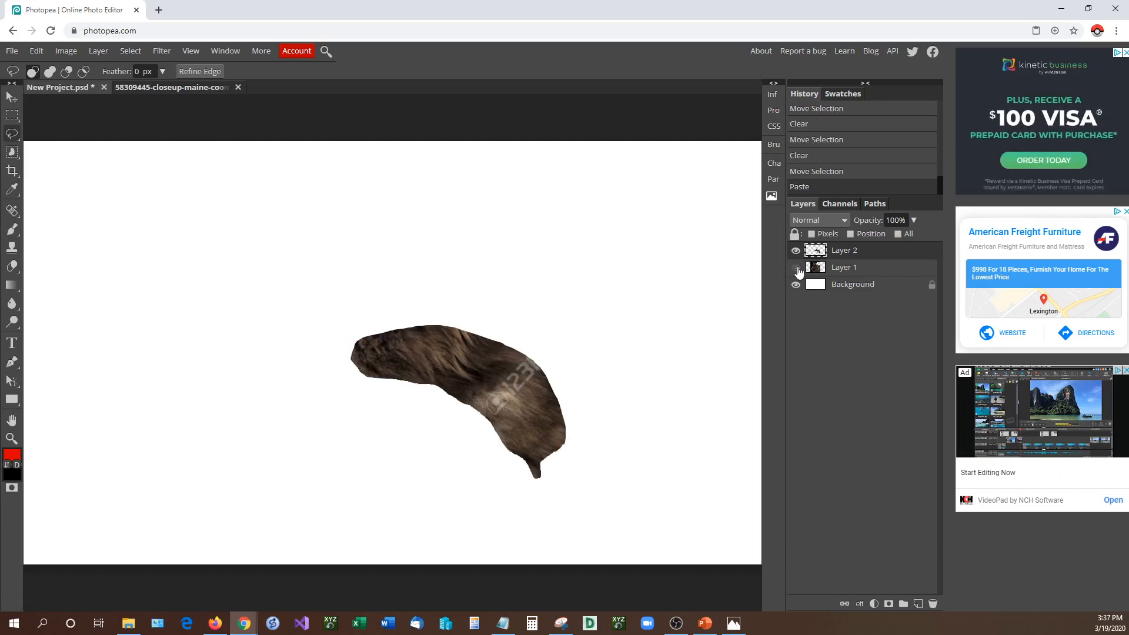
pyautogui.click(795, 268)
pyautogui.click(795, 268)
pyautogui.click(796, 268)
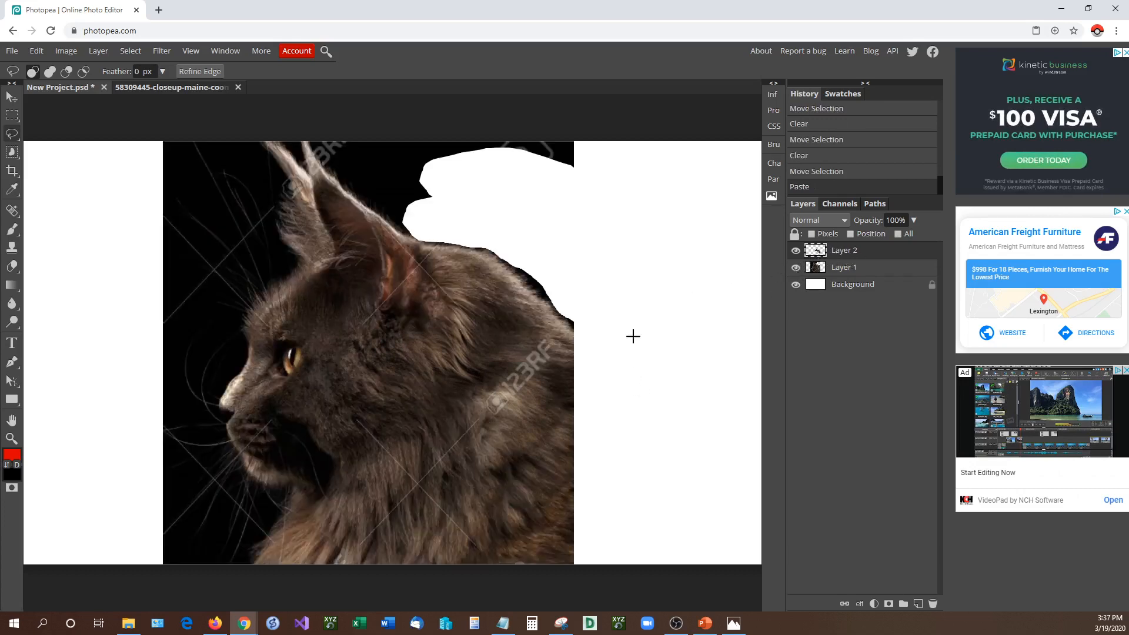
# - Move the copied fur piece on Layer 2 across the cat's cheek and back again with the Move tool
pyautogui.click(11, 96)
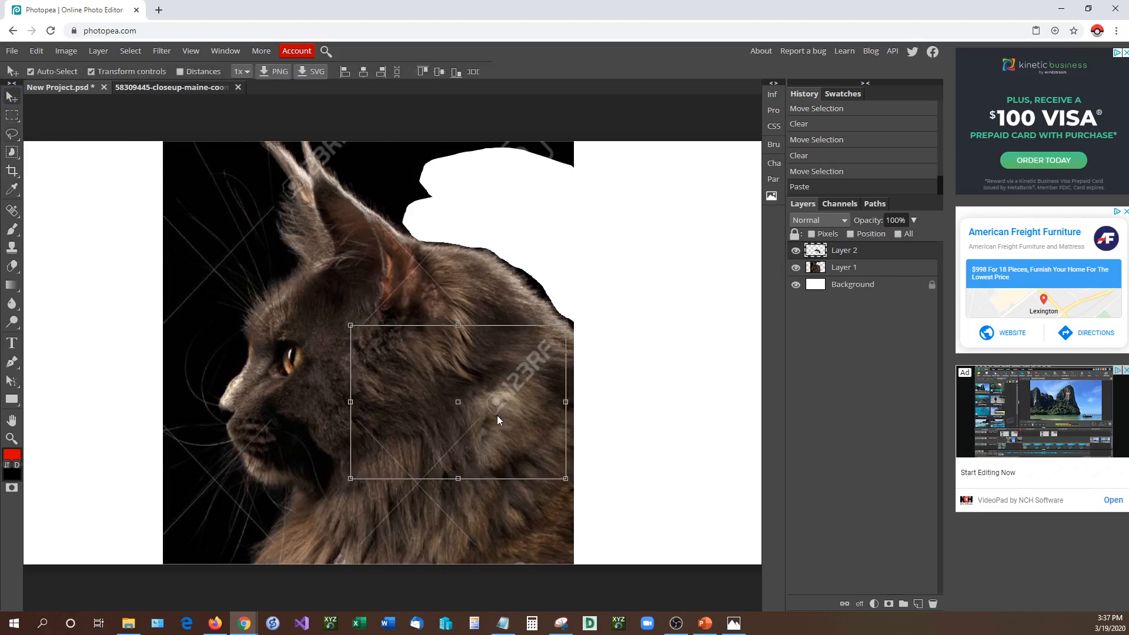
pyautogui.moveTo(498, 416); pyautogui.dragTo(400, 423)
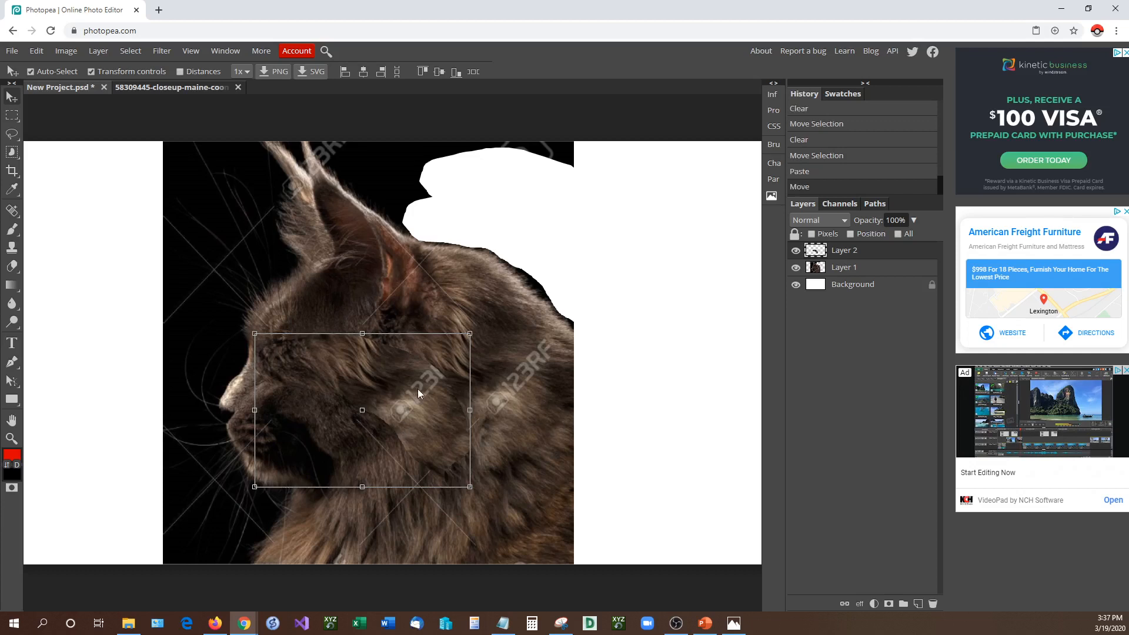
pyautogui.moveTo(426, 387); pyautogui.dragTo(500, 408)
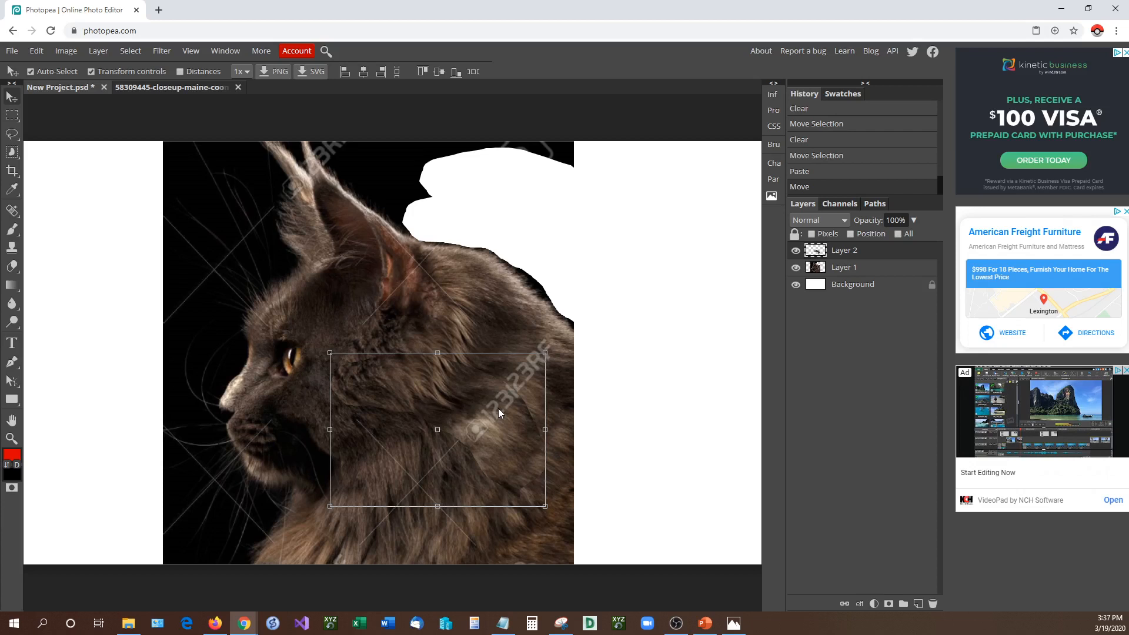
pyautogui.moveTo(475, 393); pyautogui.dragTo(411, 368)
# - Reselect the copied fur piece over the cat's face and delete its layer
pyautogui.click(723, 369)
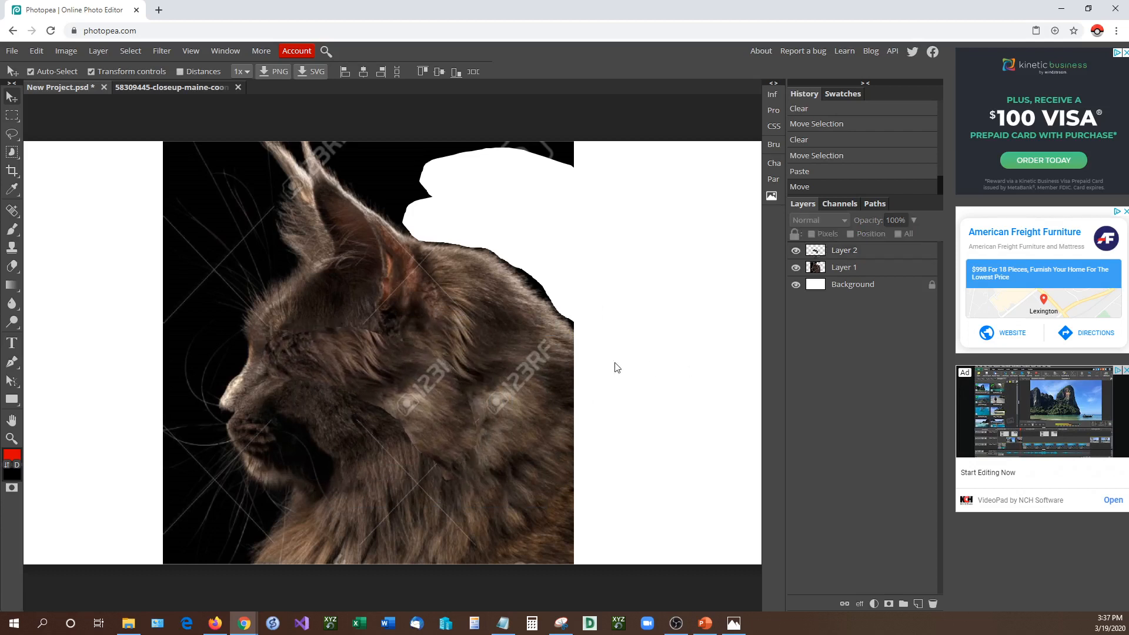
pyautogui.moveTo(357, 376); pyautogui.dragTo(466, 418)
pyautogui.press('Delete')
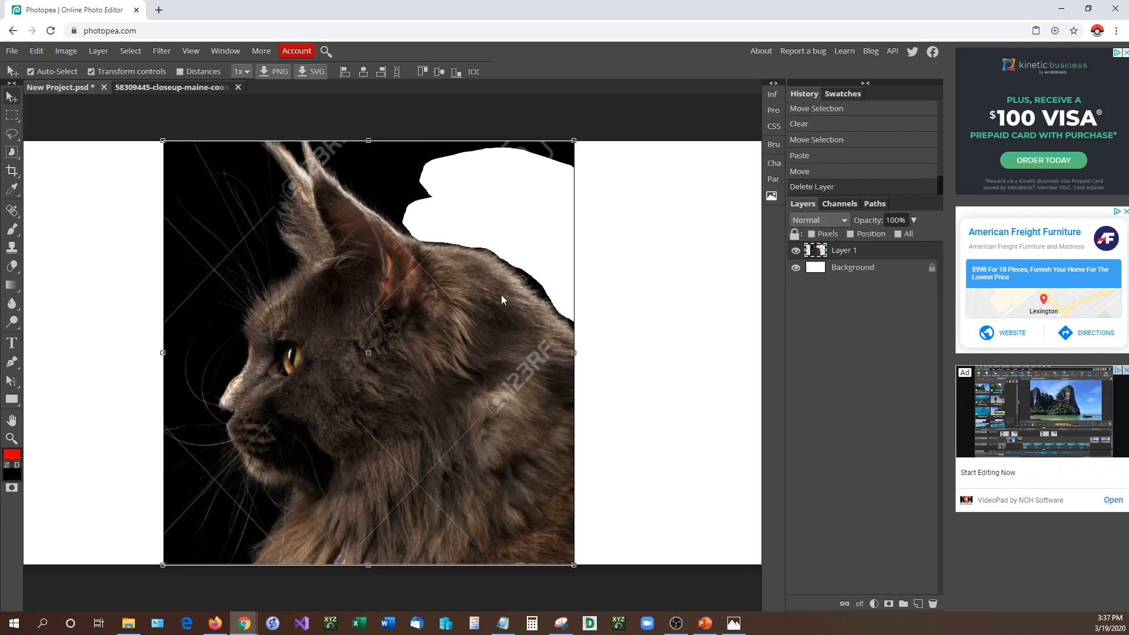
# - Outline the black background behind the cat's front ear with Polygonal Lasso Select and clear it
pyautogui.click(12, 134)
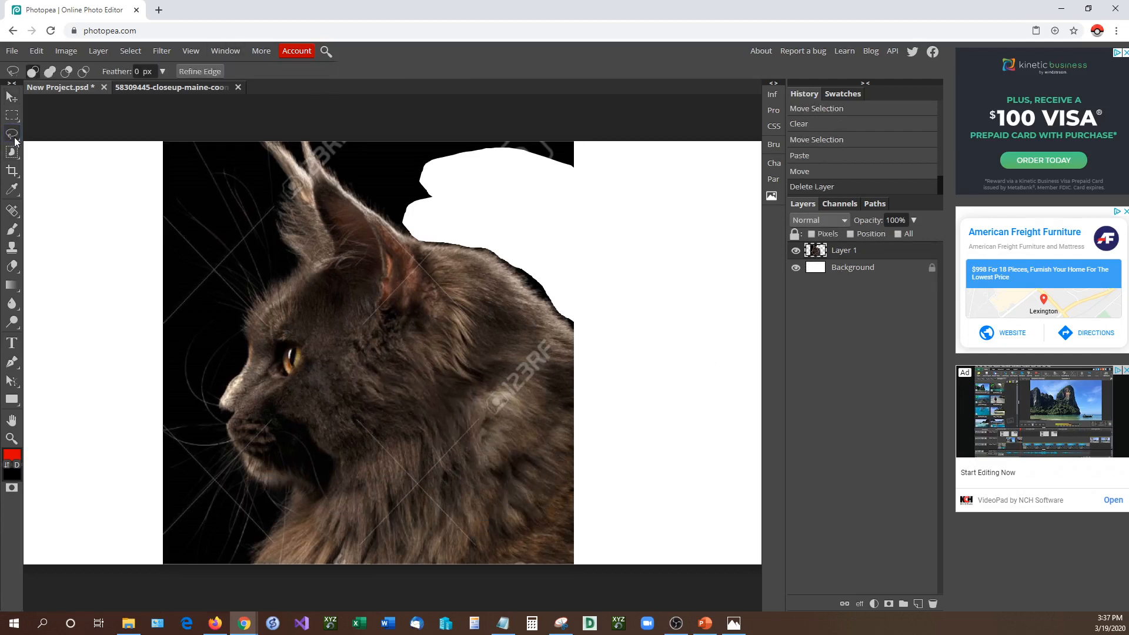
pyautogui.rightClick(14, 139)
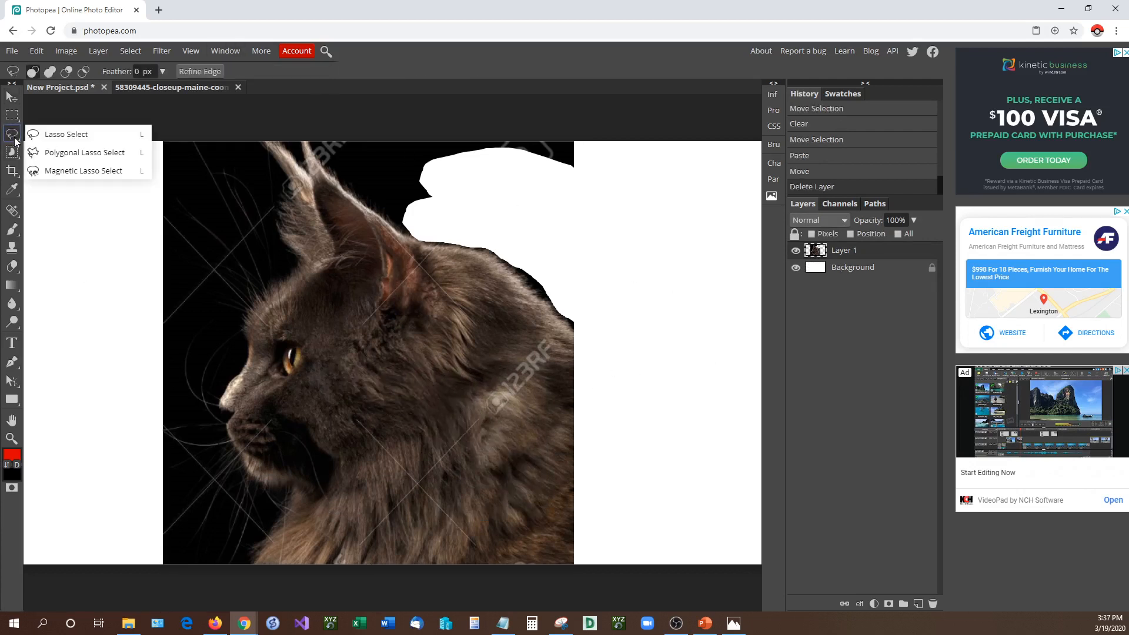
pyautogui.click(109, 154)
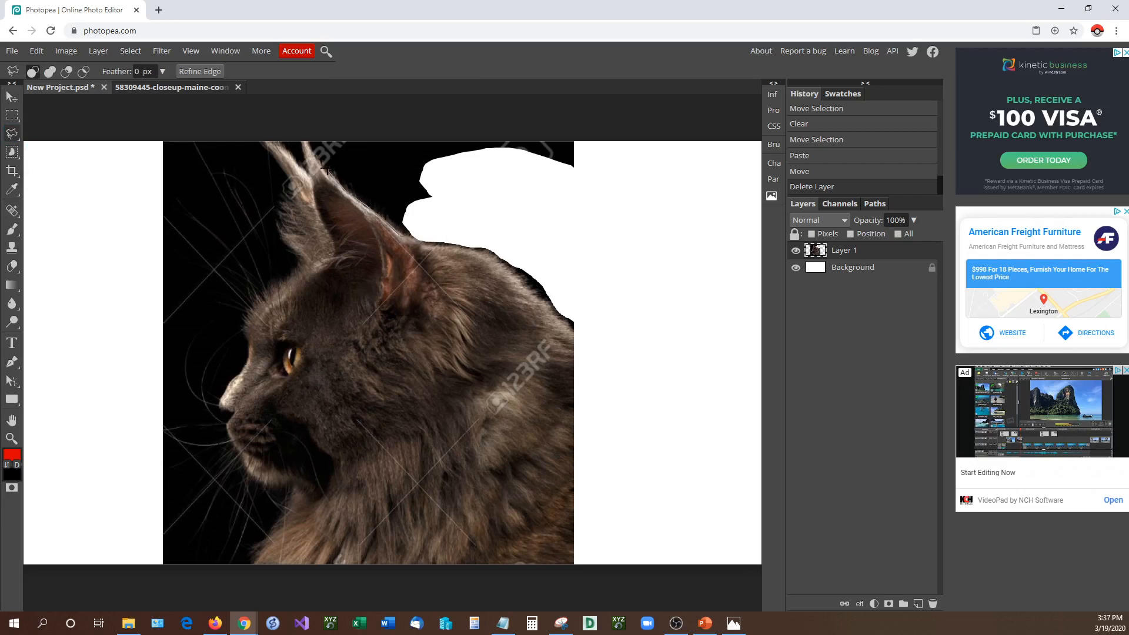
pyautogui.moveTo(327, 171)
pyautogui.mouseDown()
pyautogui.moveTo(314, 131)
pyautogui.moveTo(338, 115)
pyautogui.moveTo(453, 116)
pyautogui.mouseUp()
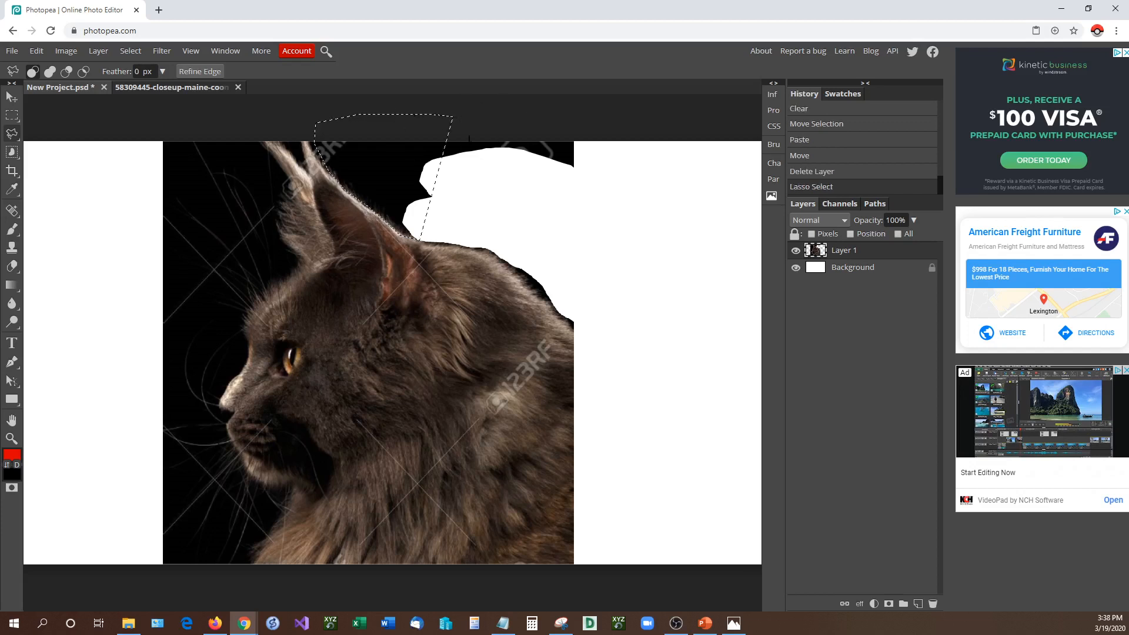
pyautogui.press('Delete')
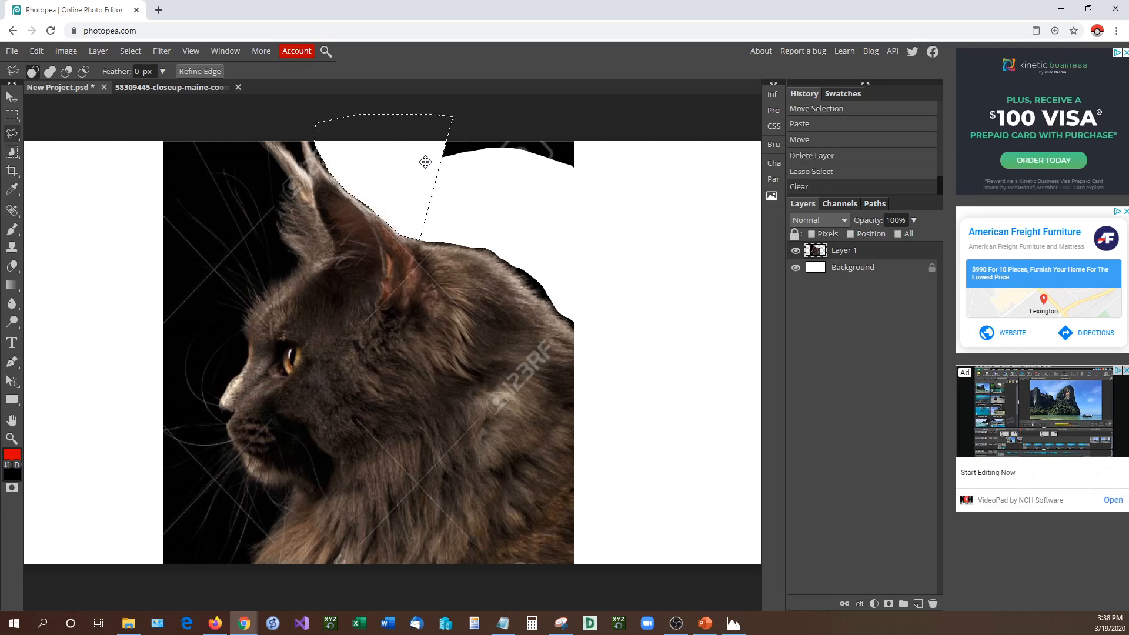
# - Outline a small polygon in the area above the cat's back, clear it, and deselect
pyautogui.moveTo(515, 192)
pyautogui.mouseDown()
pyautogui.moveTo(560, 236)
pyautogui.moveTo(540, 243)
pyautogui.moveTo(457, 218)
pyautogui.moveTo(483, 187)
pyautogui.moveTo(517, 190)
pyautogui.mouseUp()
pyautogui.press('Delete')
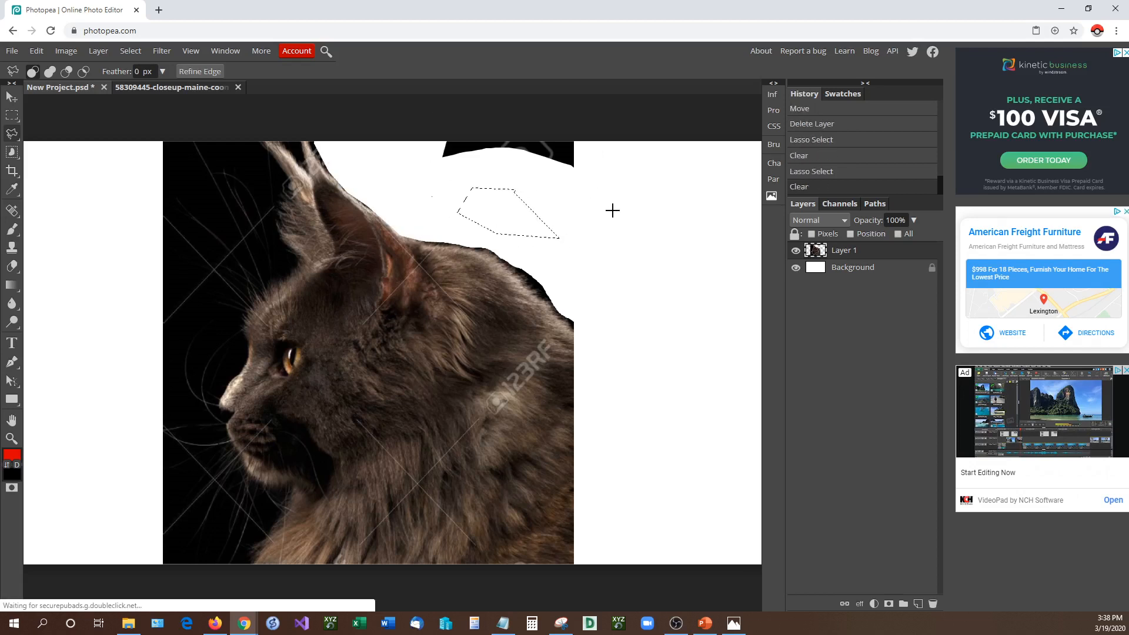
pyautogui.click(13, 118)
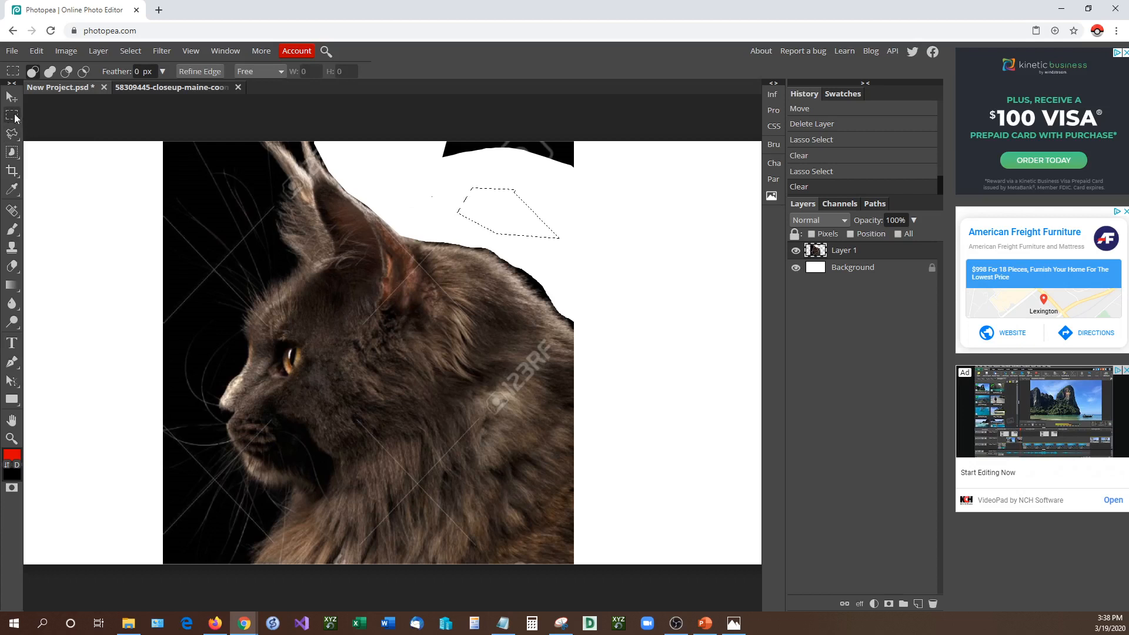
pyautogui.click(53, 113)
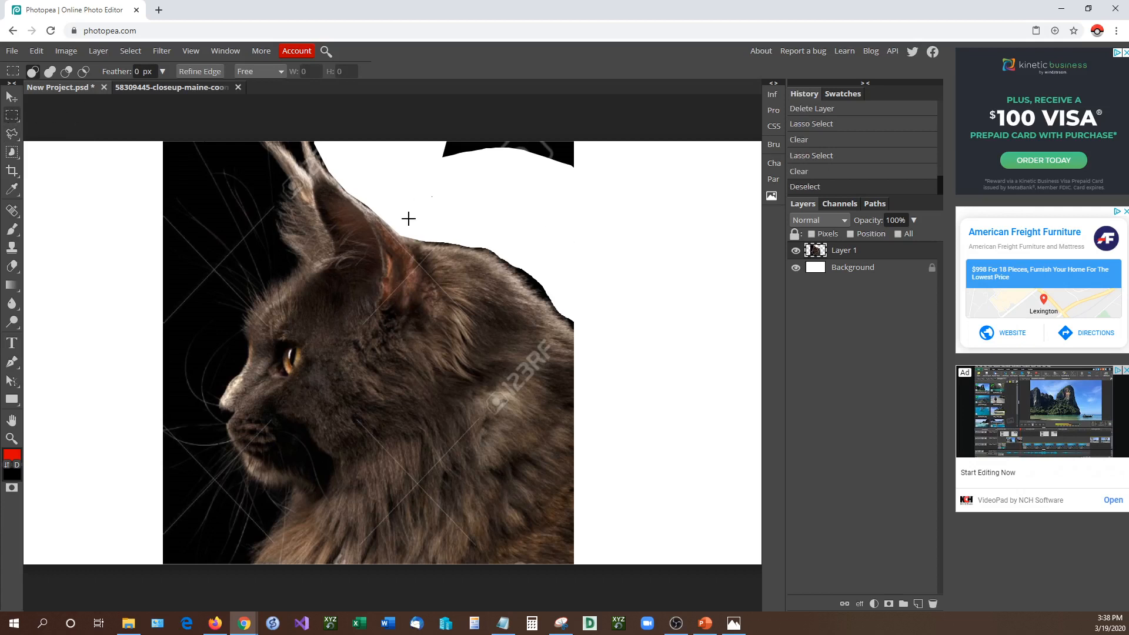
# - Draw a triangular Polygonal Lasso selection from the cat's forehead into the white margin and deselect it
pyautogui.click(12, 134)
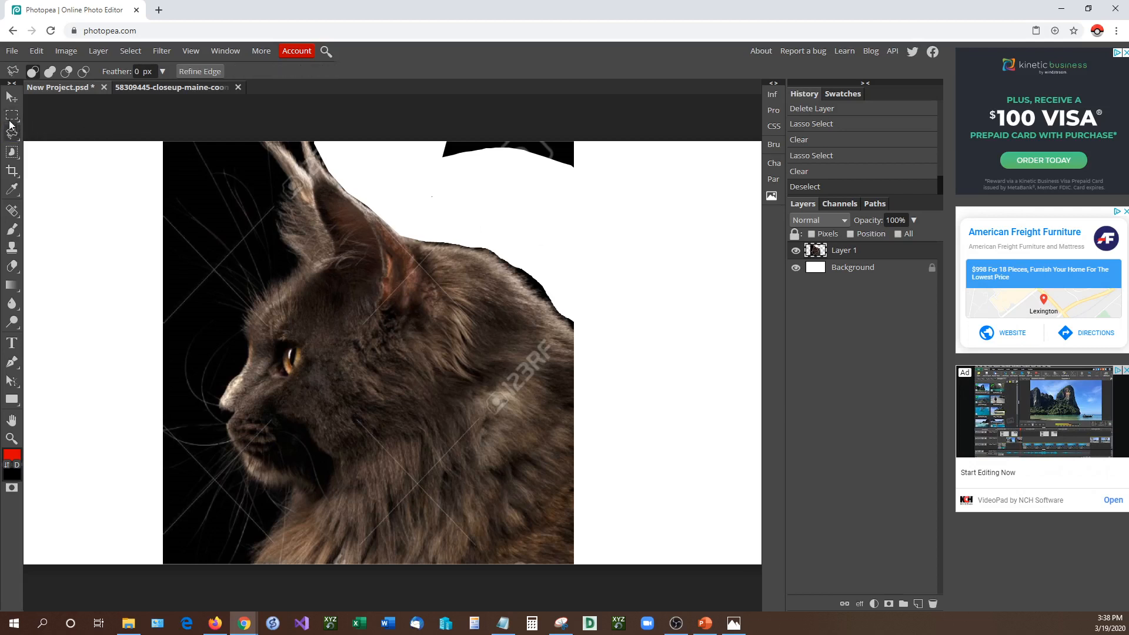
pyautogui.click(12, 115)
pyautogui.click(12, 134)
pyautogui.click(307, 262)
pyautogui.click(111, 176)
pyautogui.click(130, 237)
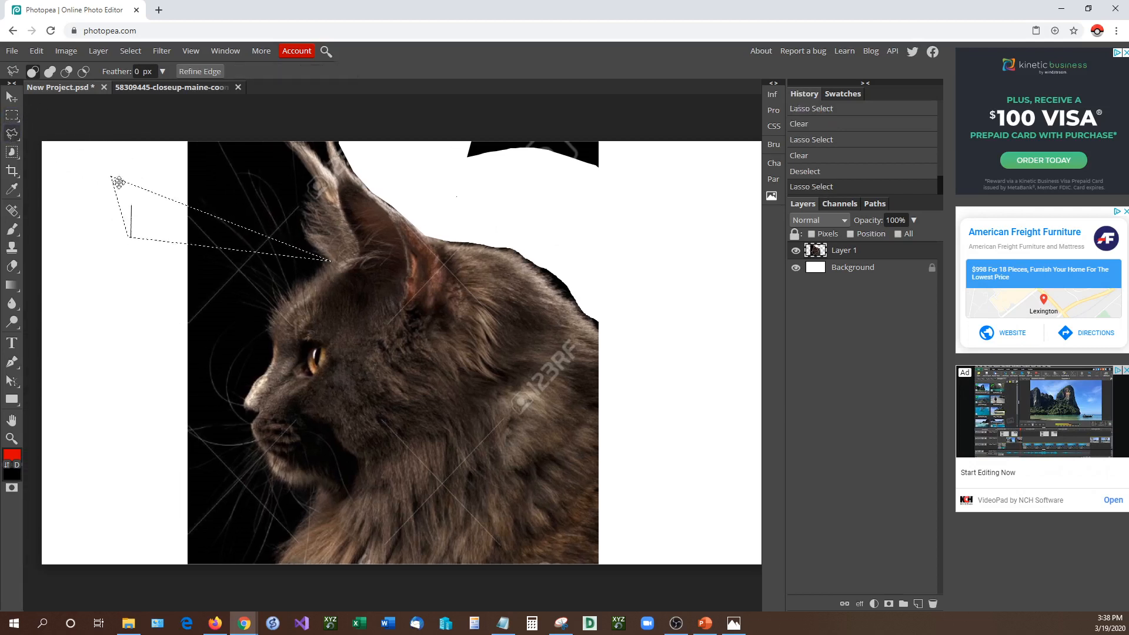
pyautogui.hotkey('ctrl', 'd')
# - Draw a rectangular selection from the white margin across the cat's ears and forehead, and deselect it
pyautogui.click(16, 116)
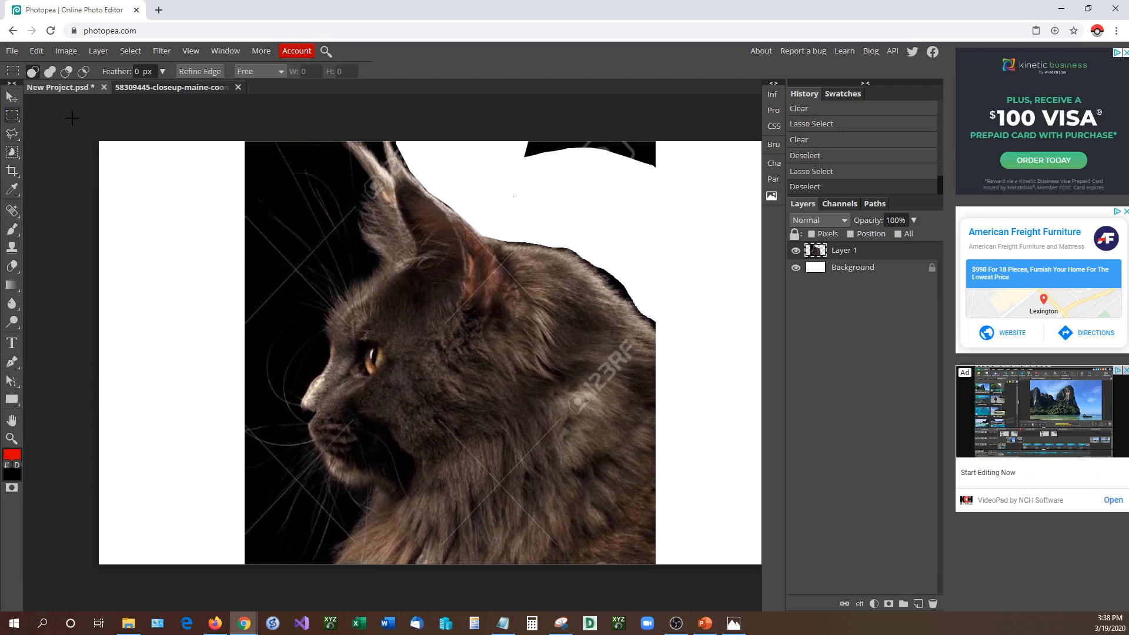
pyautogui.hotkey('ctrl', 'd')
pyautogui.moveTo(171, 157); pyautogui.dragTo(463, 344)
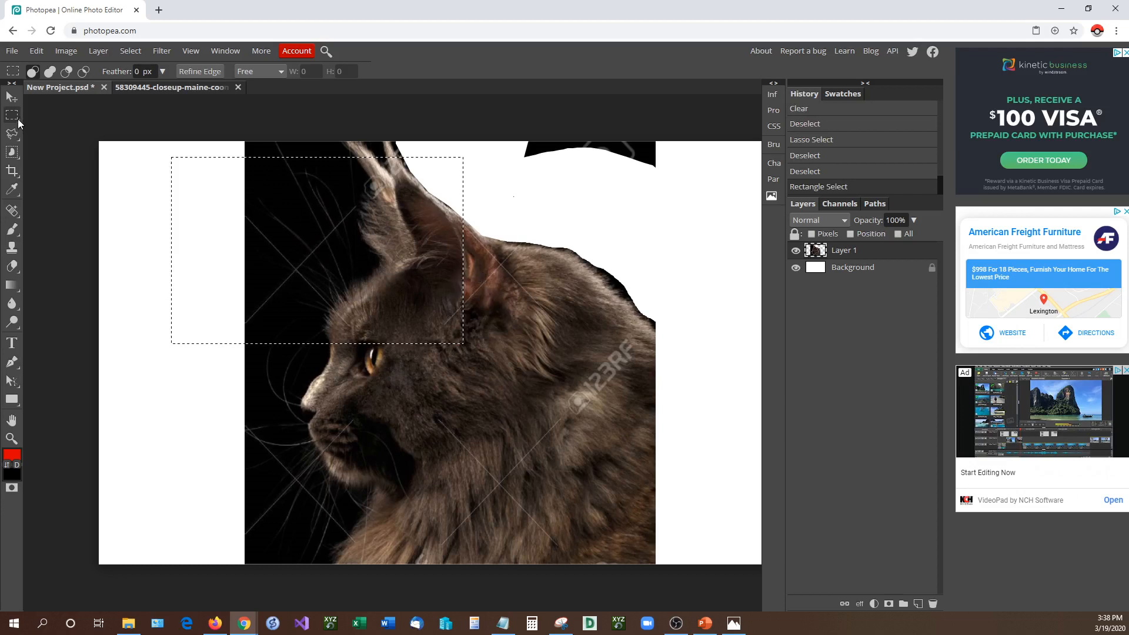
pyautogui.hotkey('ctrl', 'd')
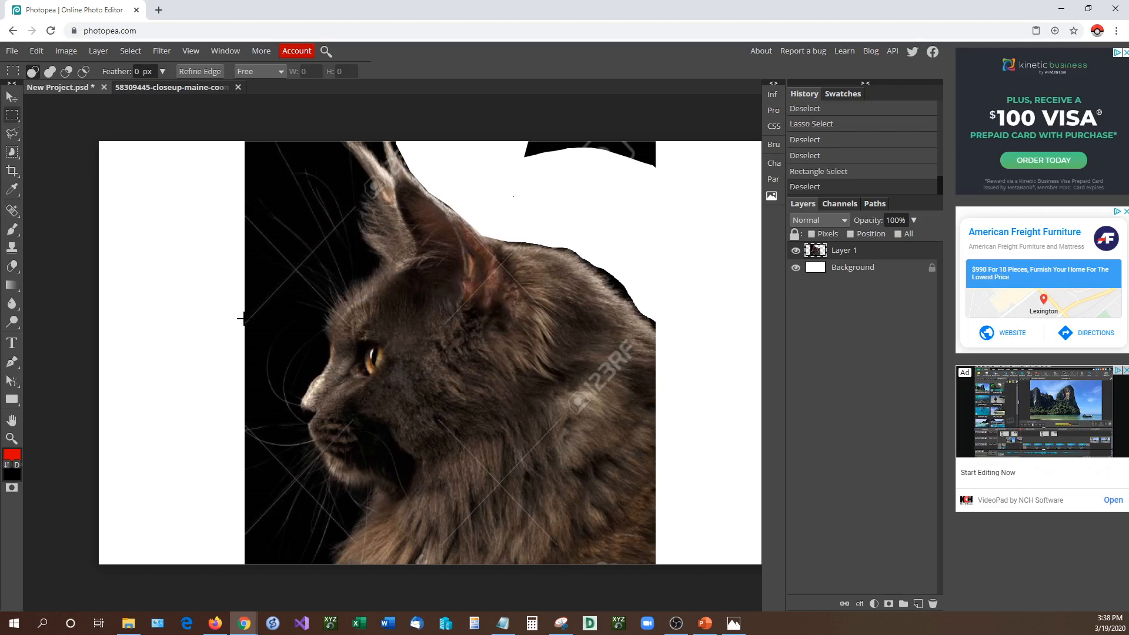
# - Select the black background patch in Layer 1's upper corner using the Magic Wand with tolerance 10
pyautogui.rightClick(17, 136)
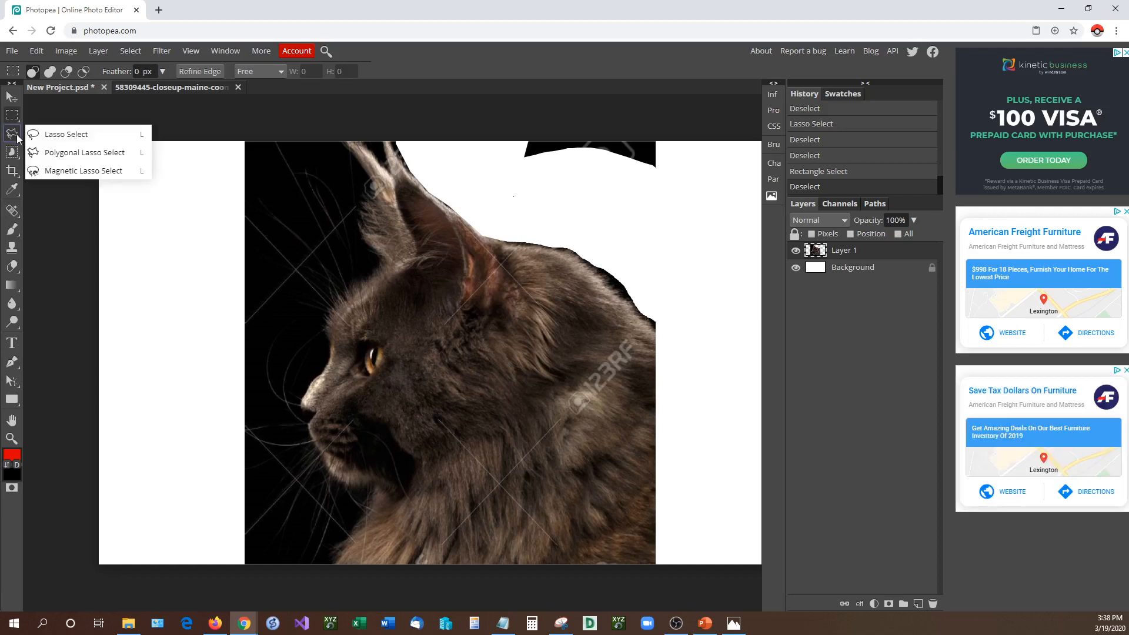
pyautogui.click(17, 137)
pyautogui.rightClick(13, 152)
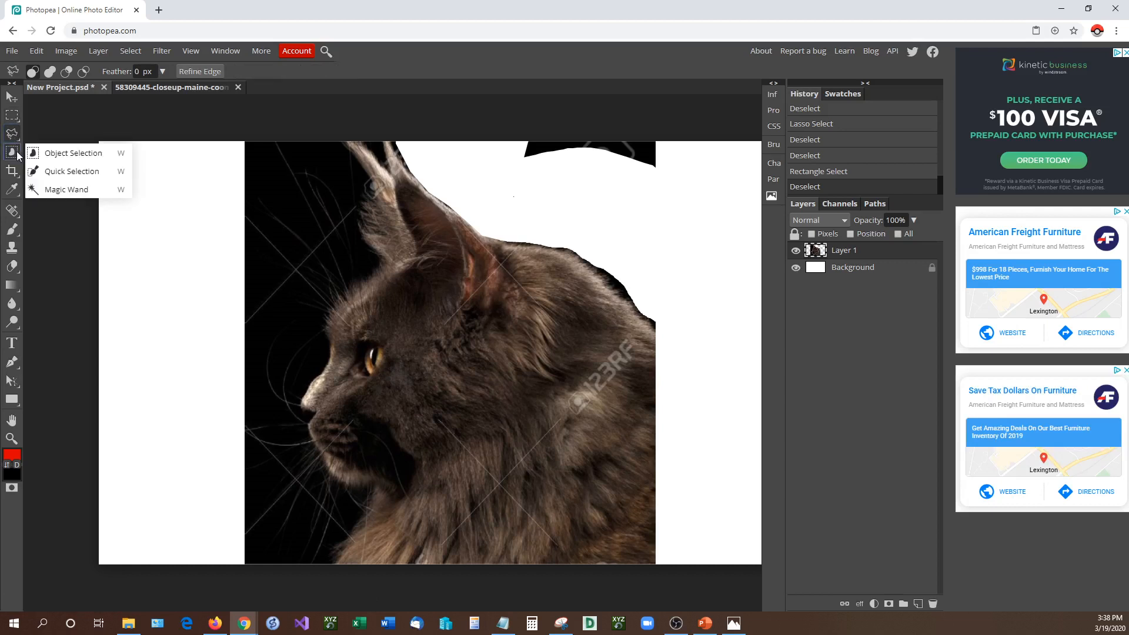
pyautogui.click(85, 189)
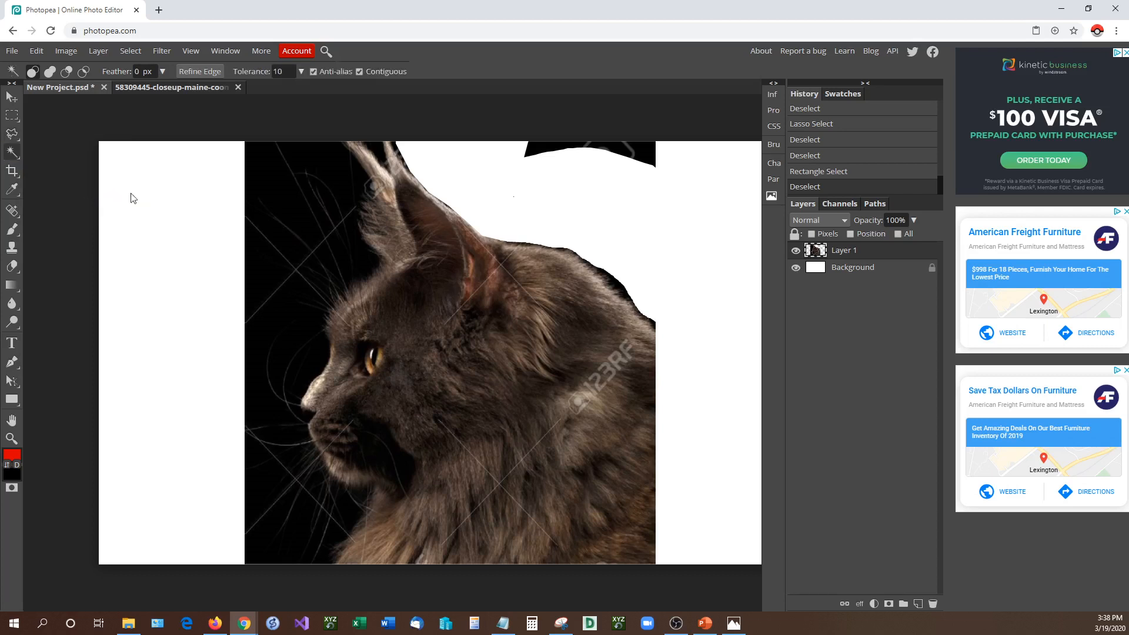
pyautogui.click(277, 197)
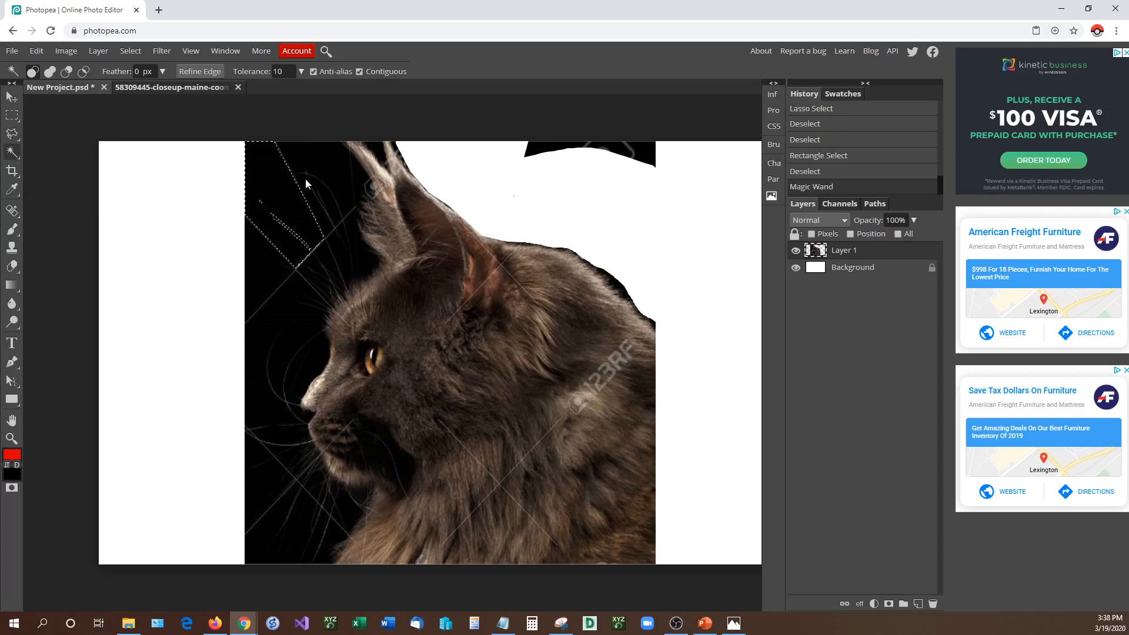
pyautogui.click(302, 155)
pyautogui.click(267, 164)
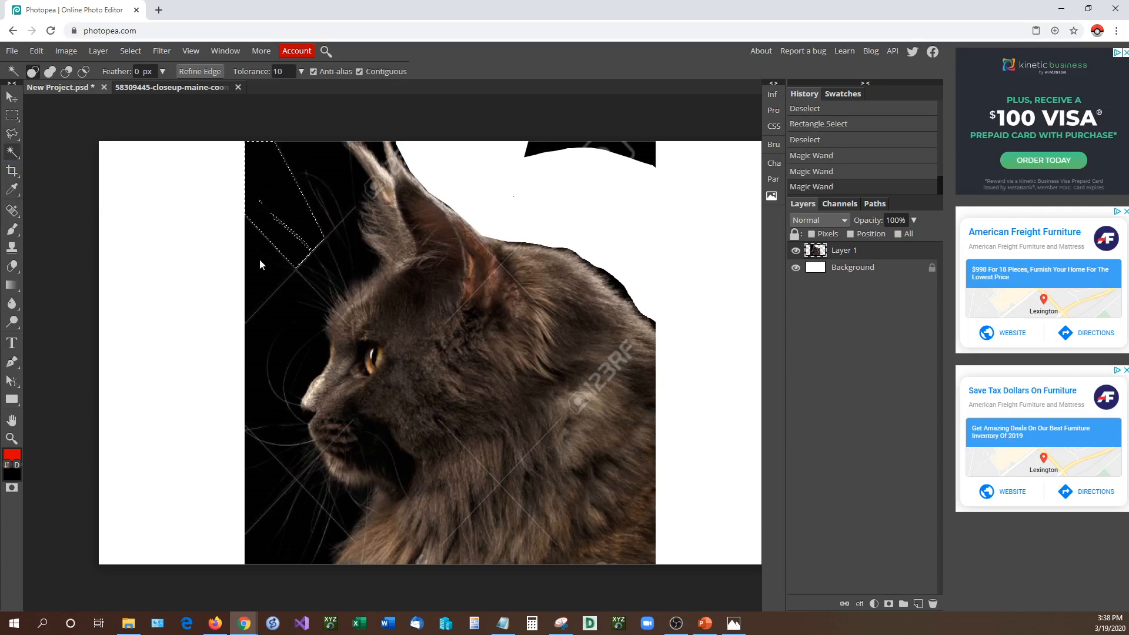
# - Extend the Magic Wand selection over the black patches in front of the cat's ear and face, and clear it
pyautogui.click(261, 260)
pyautogui.click(288, 301)
pyautogui.keyDown('shift'); pyautogui.click(358, 255); pyautogui.keyUp('shift')
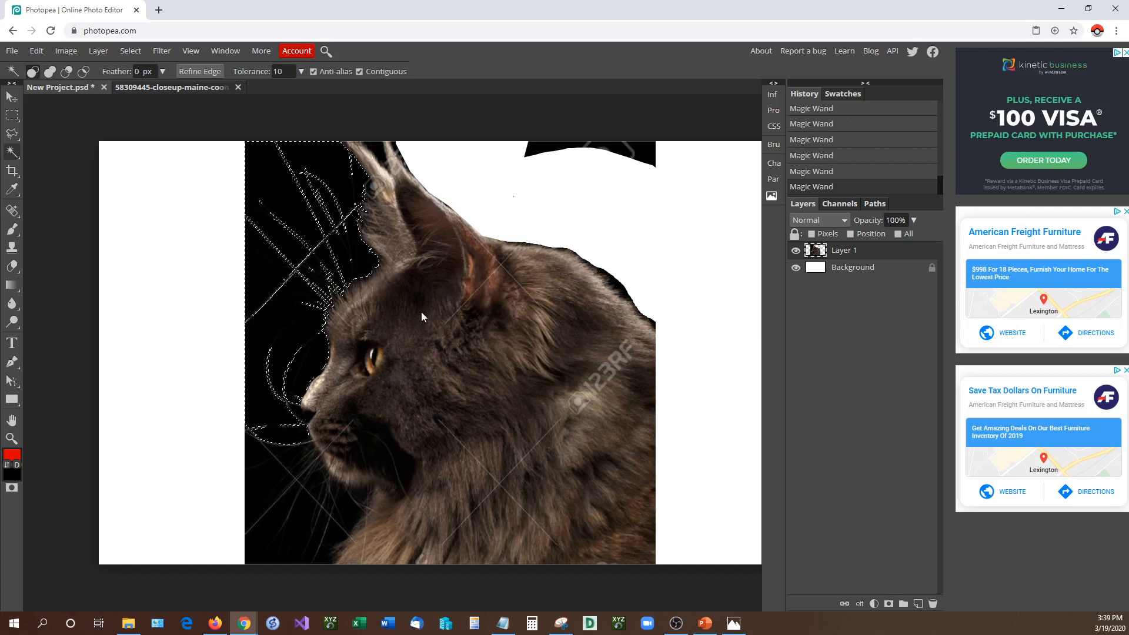
pyautogui.press('Delete')
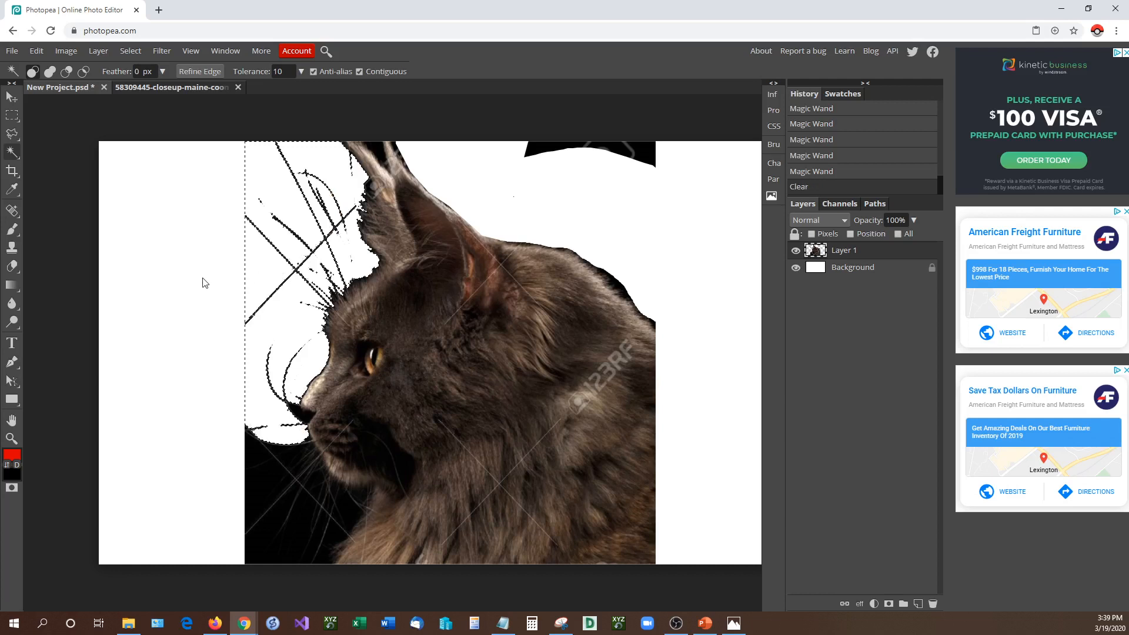
# - Add the black background areas around and below the cat's muzzle to the Magic Wand selection
pyautogui.keyDown('shift'); pyautogui.click(301, 415); pyautogui.keyUp('shift')
pyautogui.keyDown('shift'); pyautogui.click(277, 474); pyautogui.keyUp('shift')
pyautogui.keyDown('shift'); pyautogui.click(305, 461); pyautogui.keyUp('shift')
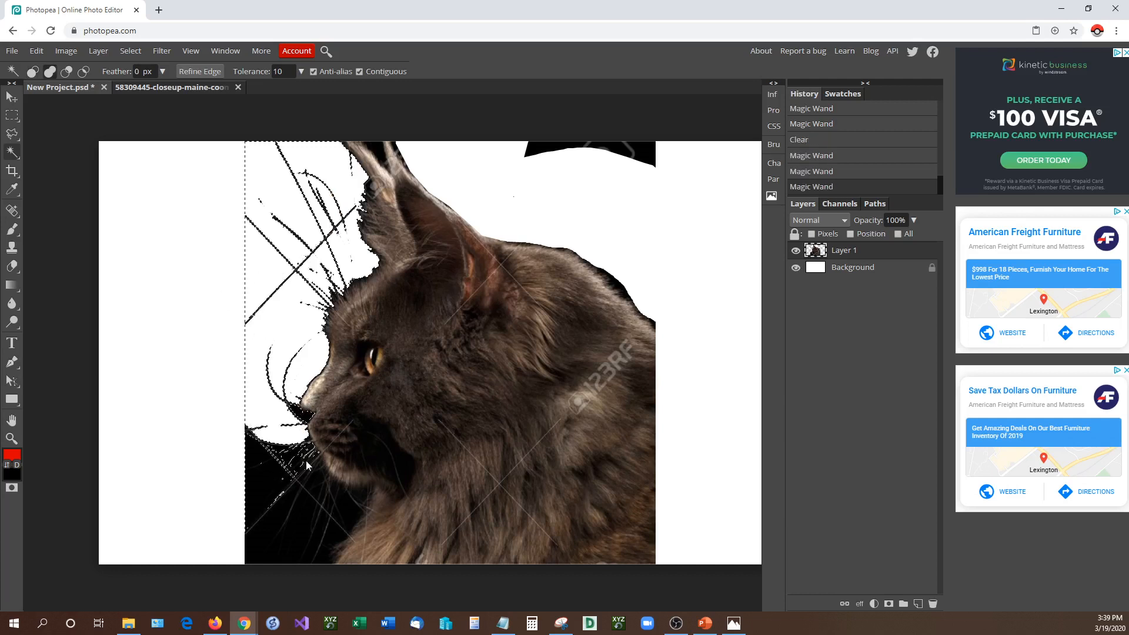
# - Undo the added muzzle selections and the background clear, and drop the remaining Magic Wand selection
pyautogui.hotkey('ctrl', 'z')
pyautogui.hotkey('ctrl', 'z')
pyautogui.hotkey('ctrl', 'z')
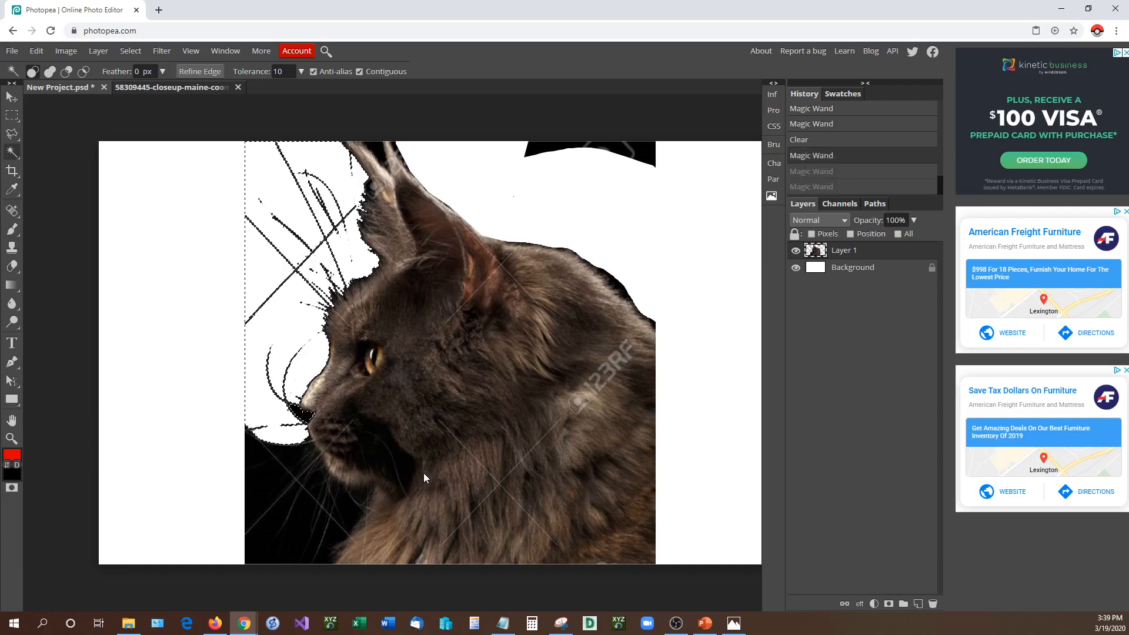
pyautogui.hotkey('ctrl', 'z')
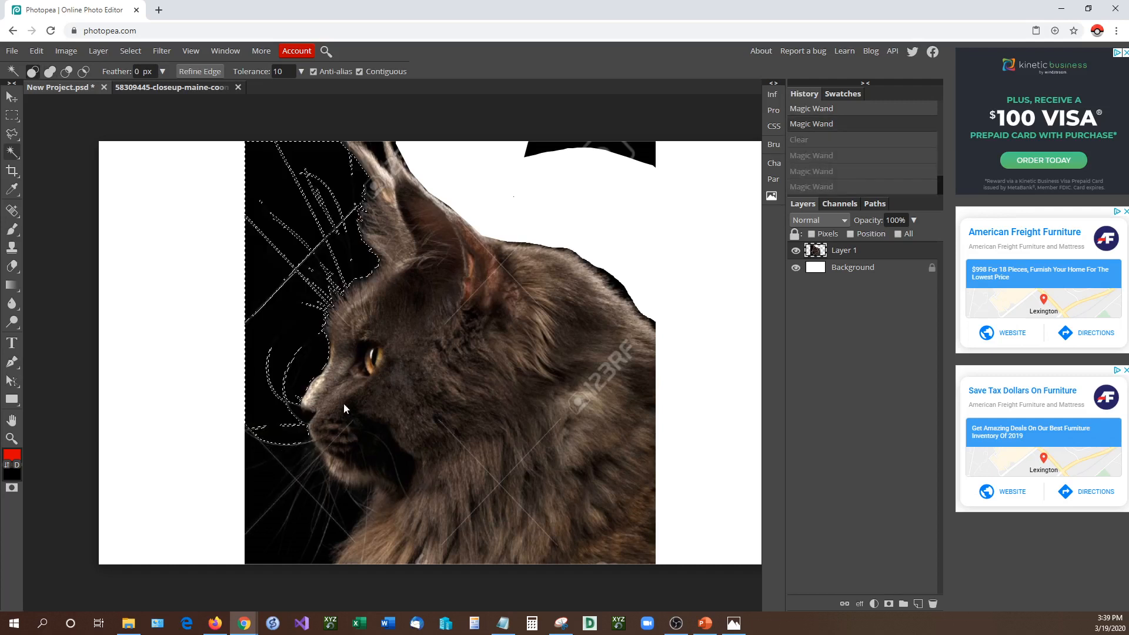
pyautogui.click(52, 136)
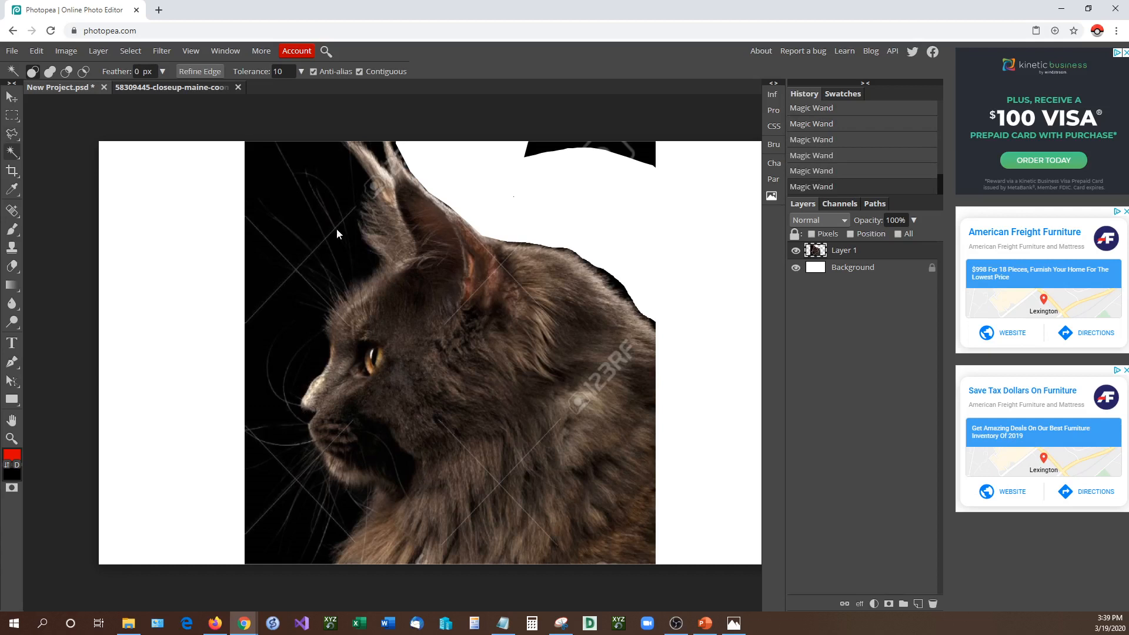
# - Try to select the black background beside the cat's ear with Quick Selection, and drop the selection with the Magic Wand
pyautogui.rightClick(13, 152)
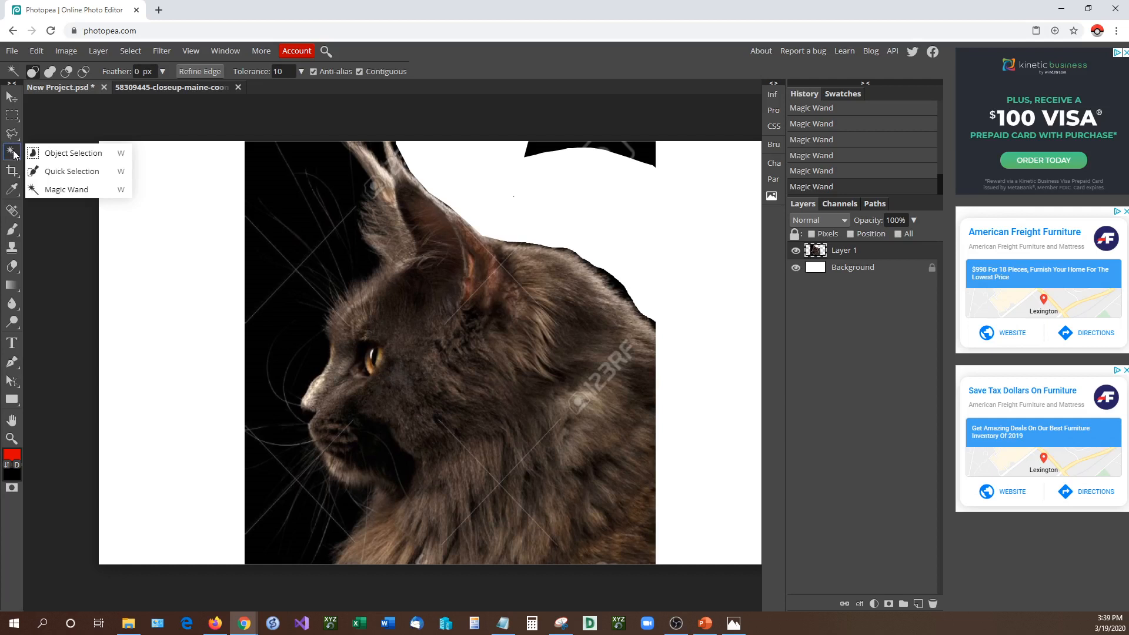
pyautogui.click(77, 171)
pyautogui.click(333, 157)
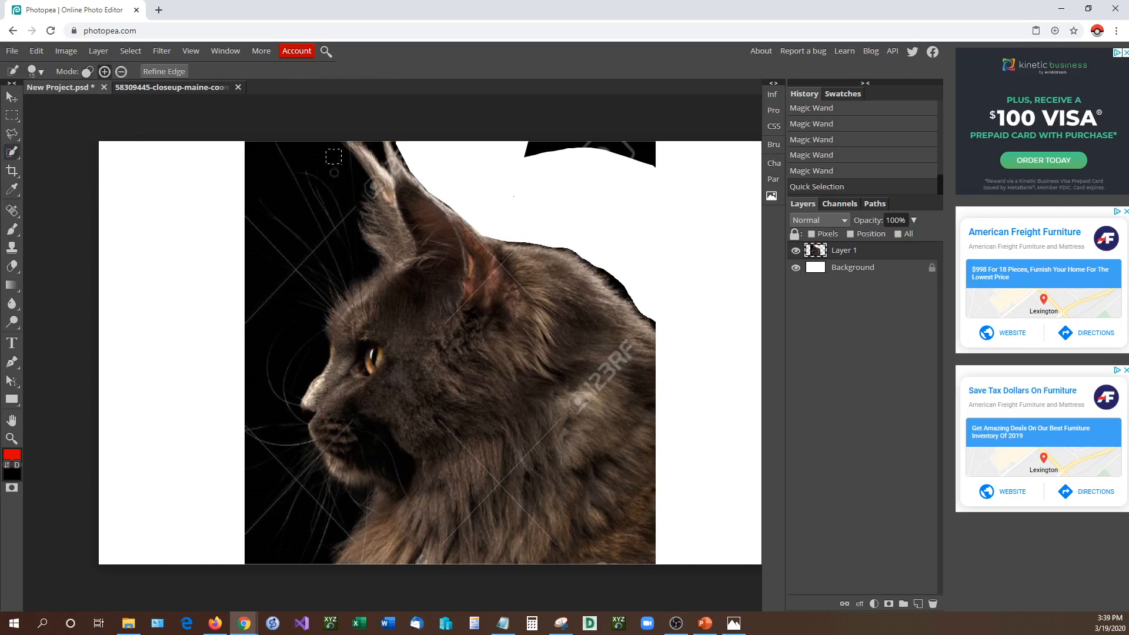
pyautogui.click(338, 177)
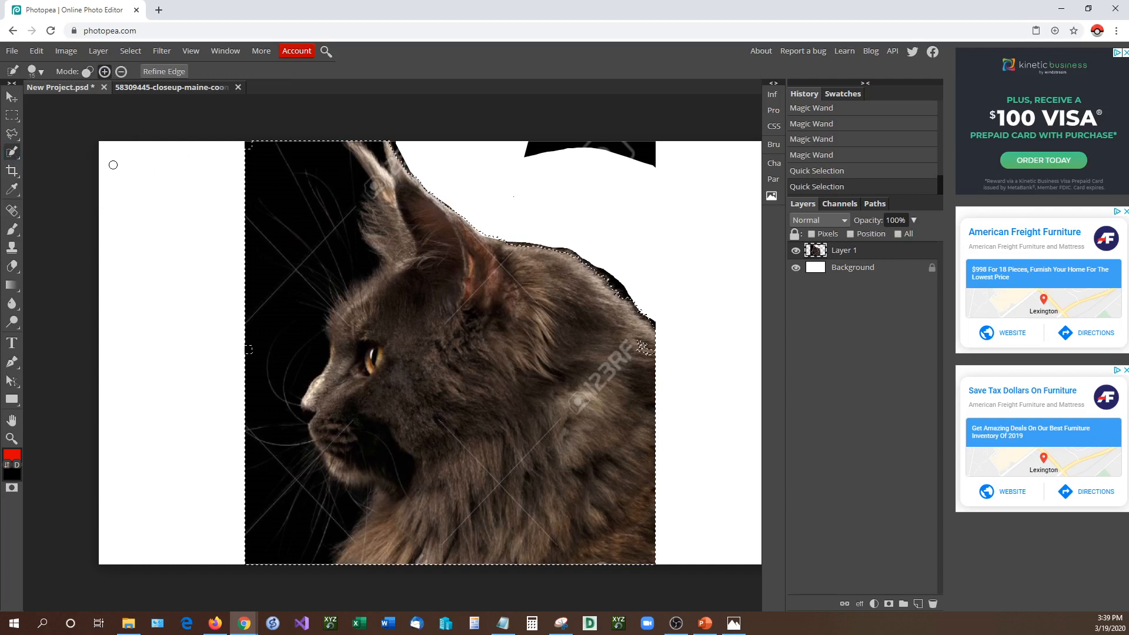
pyautogui.click(12, 151)
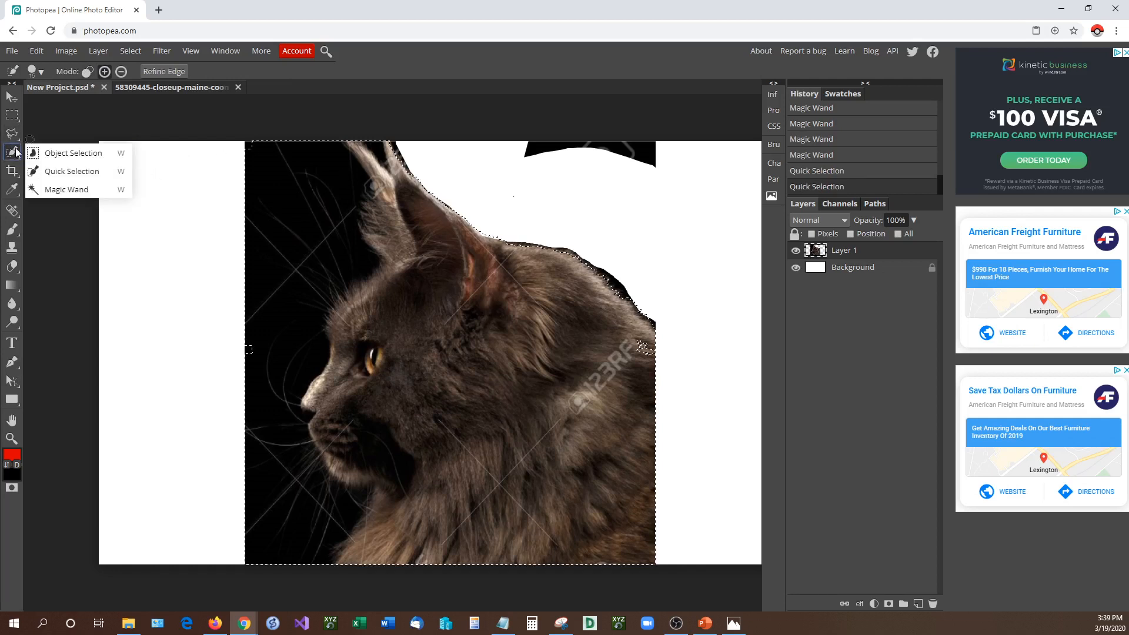
pyautogui.click(47, 190)
pyautogui.click(54, 139)
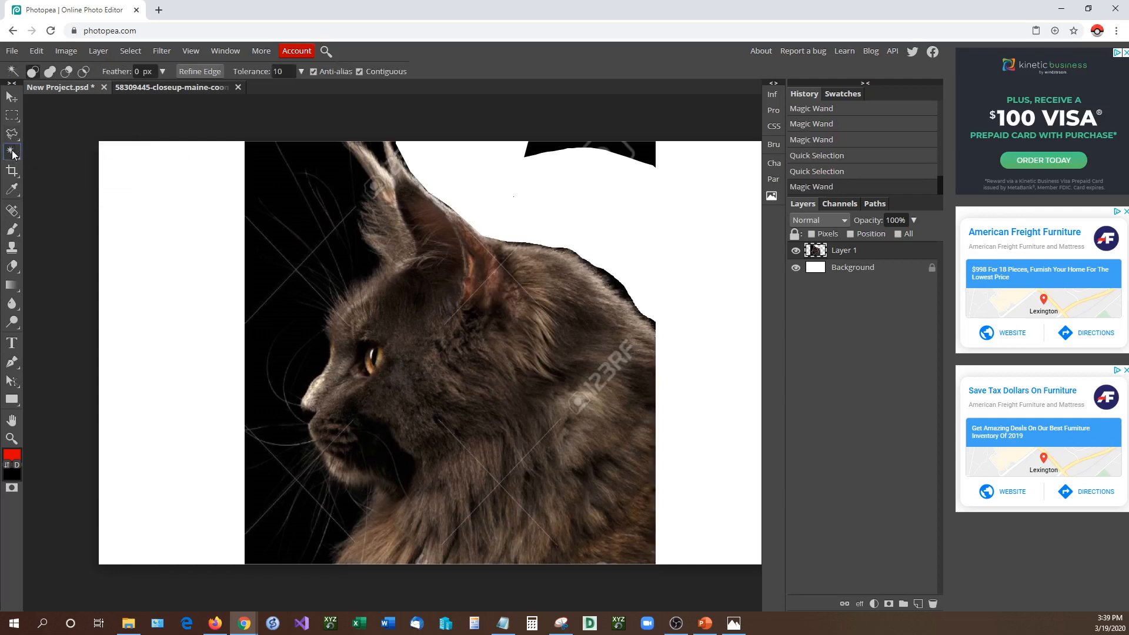
# - Try Quick Selection again from the background beside the ear across the cat's head, and deselect the result
pyautogui.click(13, 152)
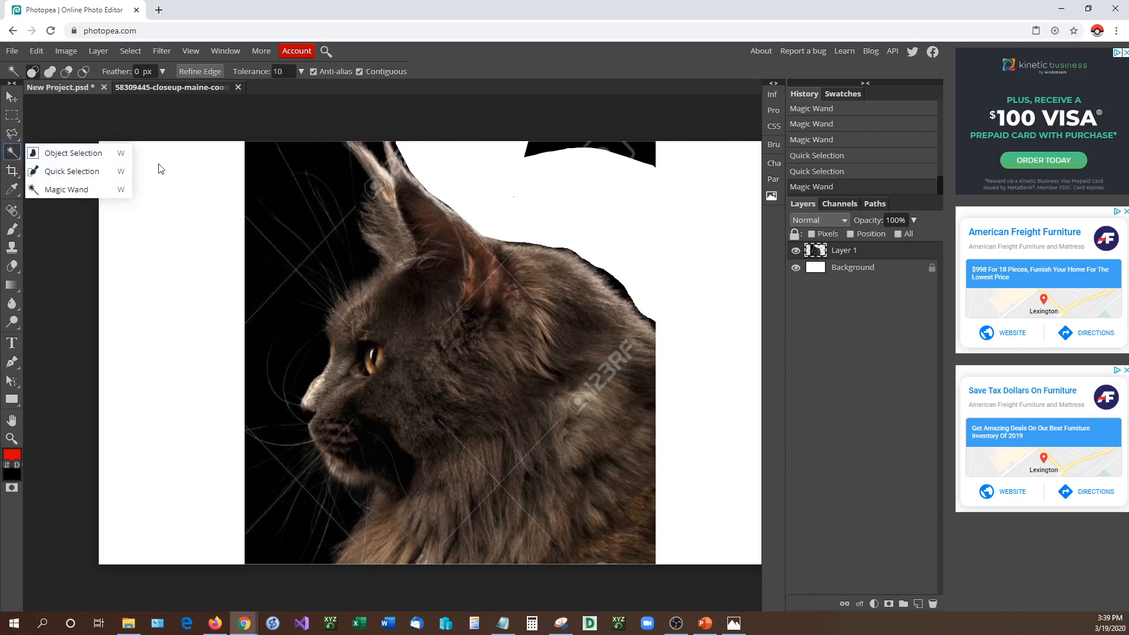
pyautogui.click(70, 170)
pyautogui.click(343, 185)
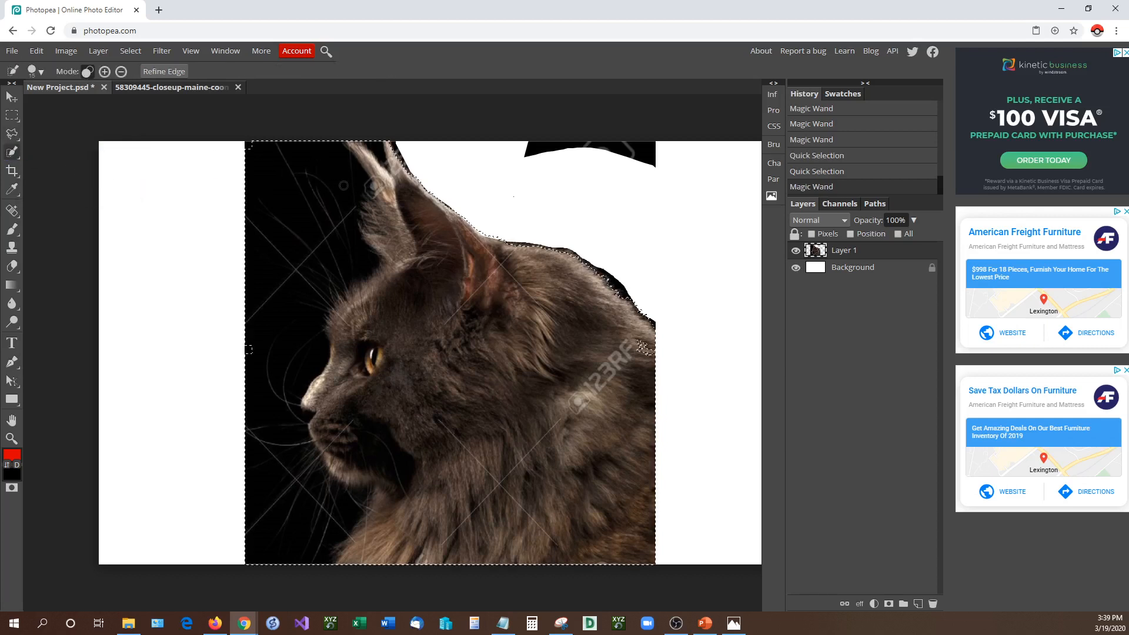
pyautogui.moveTo(339, 170)
pyautogui.mouseDown()
pyautogui.moveTo(317, 216)
pyautogui.moveTo(408, 294)
pyautogui.moveTo(426, 335)
pyautogui.mouseUp()
pyautogui.moveTo(482, 356)
pyautogui.mouseDown()
pyautogui.moveTo(464, 394)
pyautogui.moveTo(471, 423)
pyautogui.moveTo(559, 423)
pyautogui.moveTo(609, 405)
pyautogui.moveTo(616, 302)
pyautogui.moveTo(452, 260)
pyautogui.mouseUp()
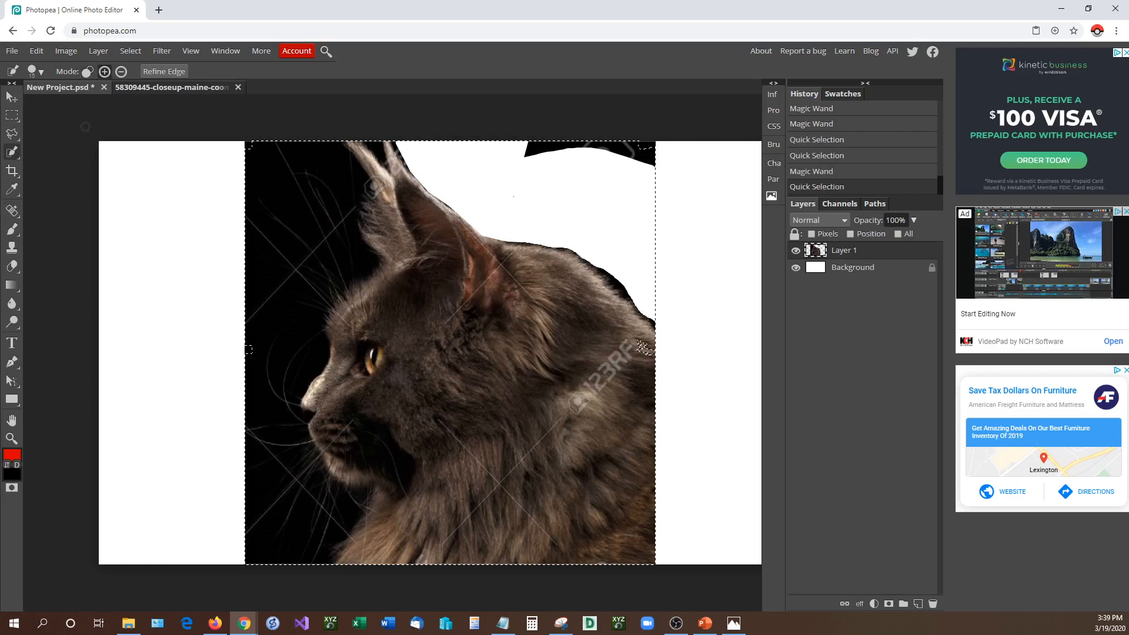
pyautogui.click(12, 115)
pyautogui.click(51, 118)
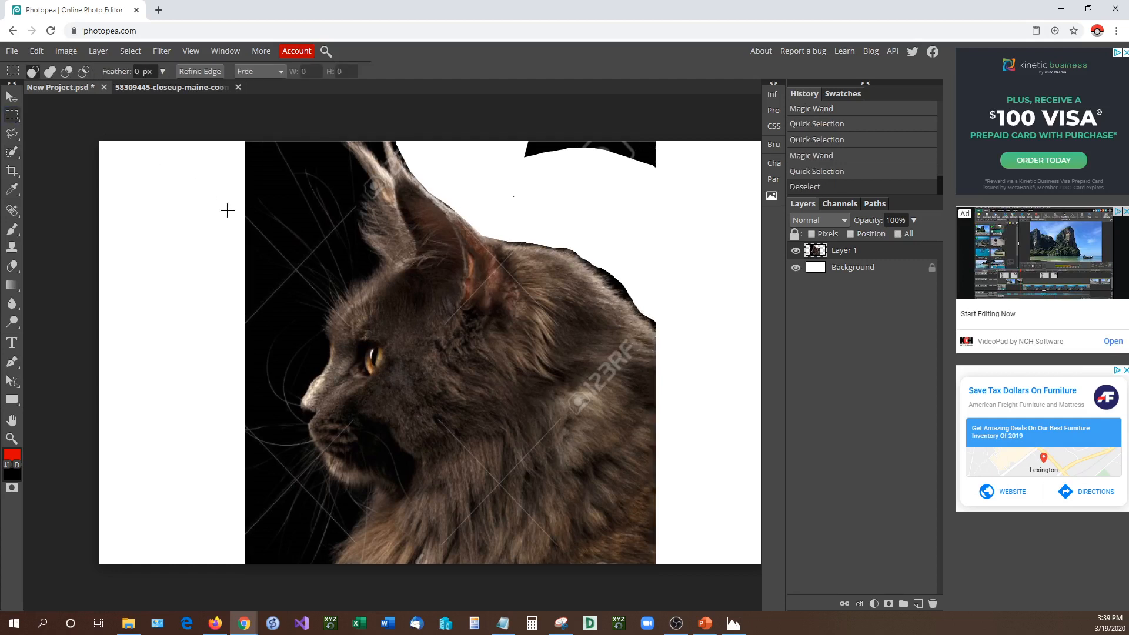